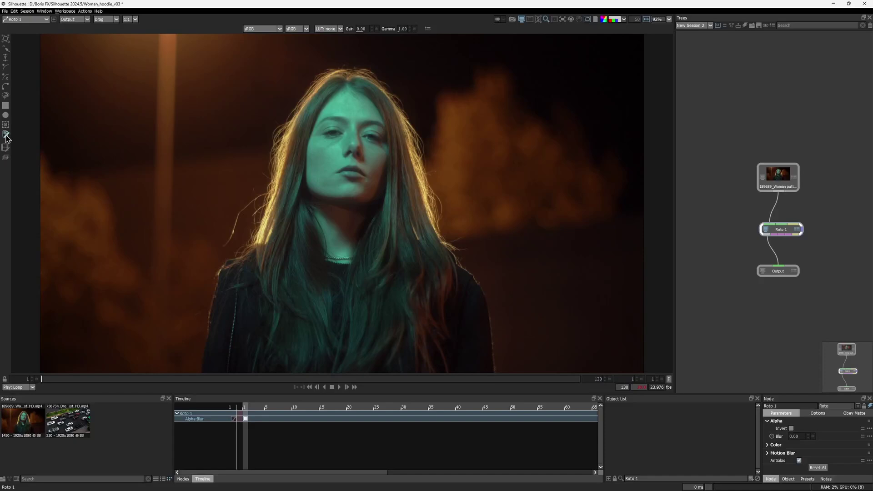
# Draw a freehand markup around the woman's head down to the shoulders and set its note to "Roto"
pyautogui.click(5, 135)
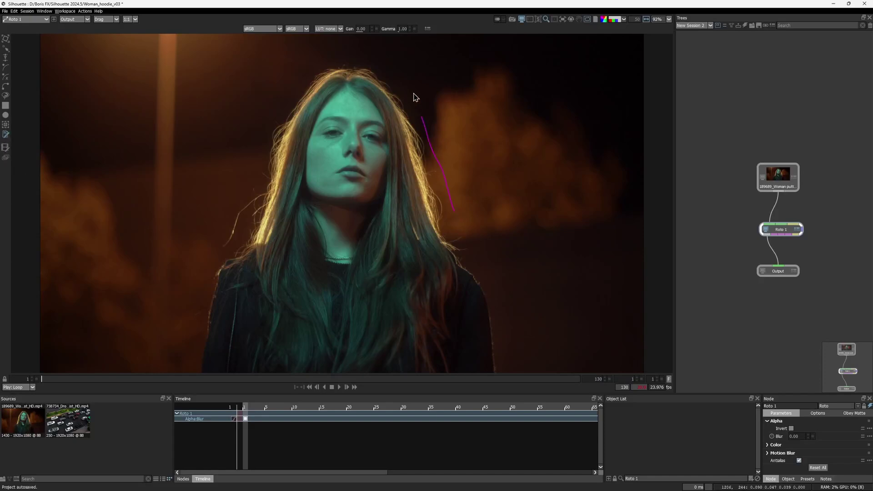
pyautogui.moveTo(414, 94)
pyautogui.mouseDown()
pyautogui.moveTo(395, 61)
pyautogui.moveTo(350, 46)
pyautogui.moveTo(319, 52)
pyautogui.moveTo(301, 67)
pyautogui.mouseUp()
pyautogui.moveTo(265, 120)
pyautogui.mouseDown()
pyautogui.moveTo(241, 187)
pyautogui.moveTo(176, 271)
pyautogui.mouseUp()
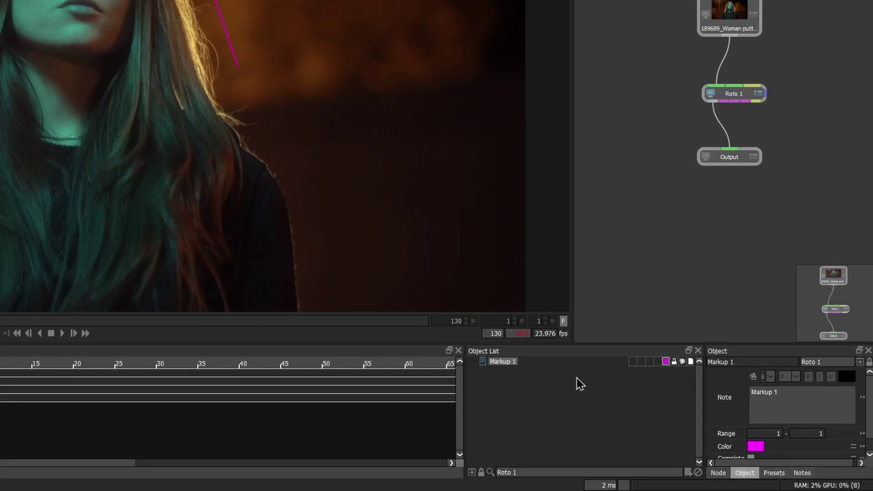
pyautogui.moveTo(778, 394); pyautogui.dragTo(752, 397)
pyautogui.write('Roto')
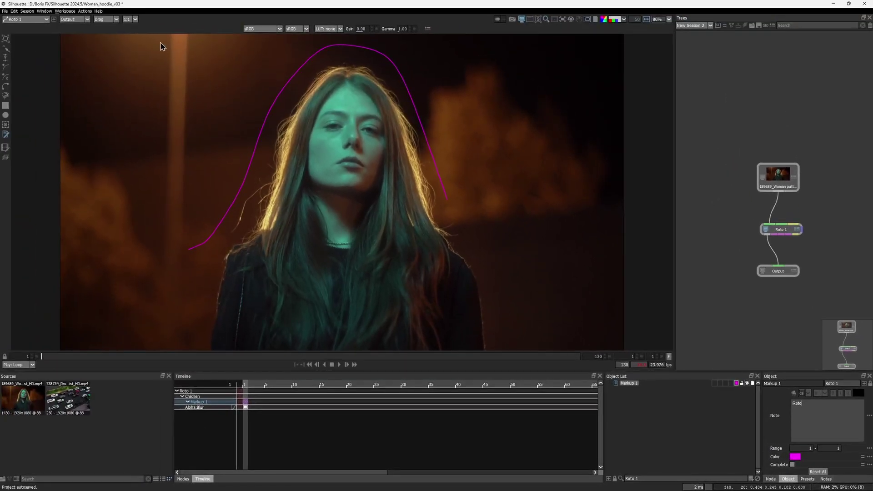
# Draw a rectangular markup around the lamp post and an arrow markup pointing toward the post's upper end
pyautogui.moveTo(178, 76); pyautogui.dragTo(196, 242)
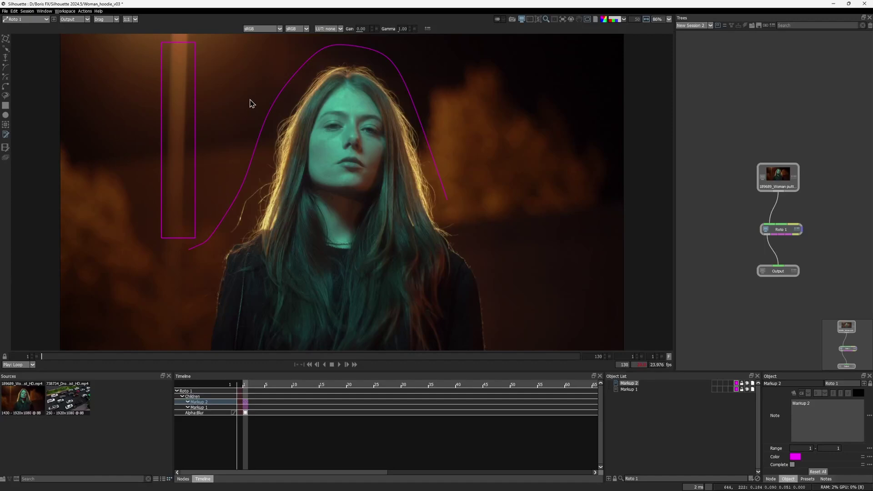
pyautogui.moveTo(229, 66); pyautogui.dragTo(207, 43)
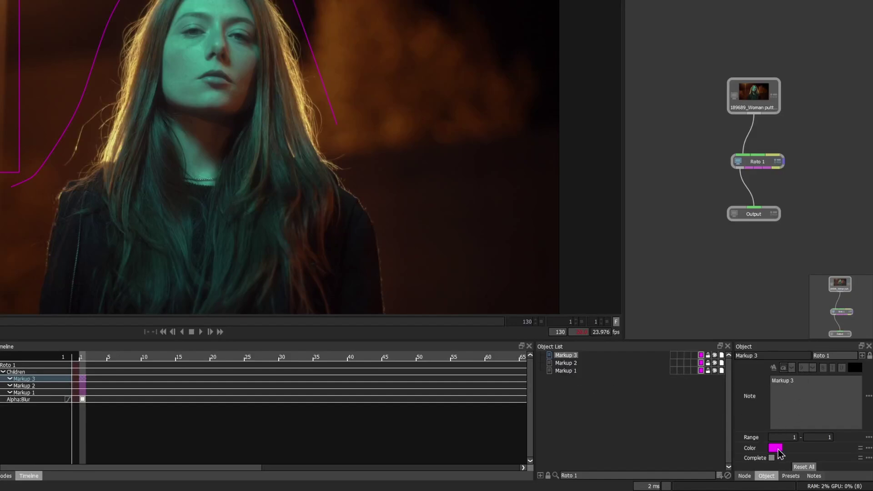
# Change the arrow markup's color to light blue, #00aaff
pyautogui.click(777, 449)
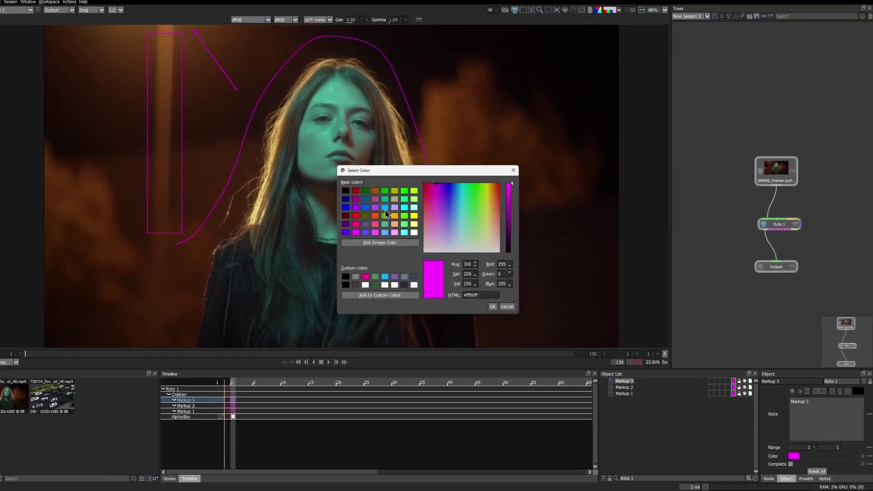
pyautogui.click(270, 139)
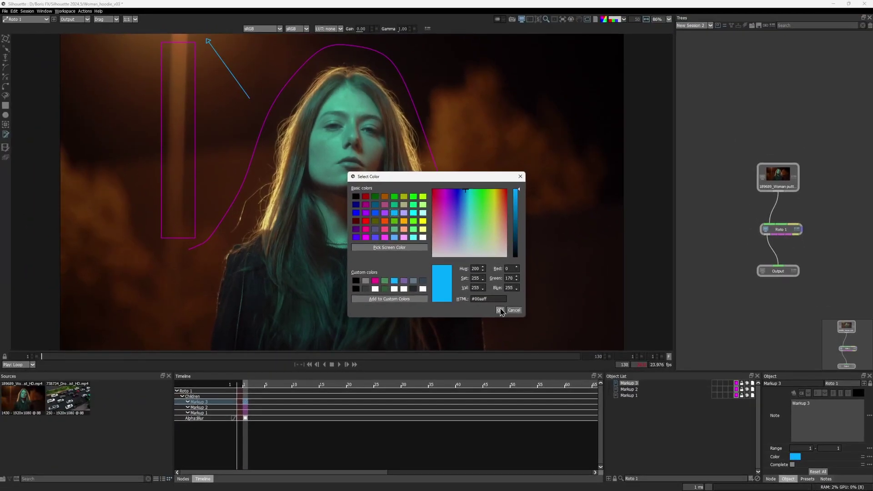
pyautogui.click(501, 311)
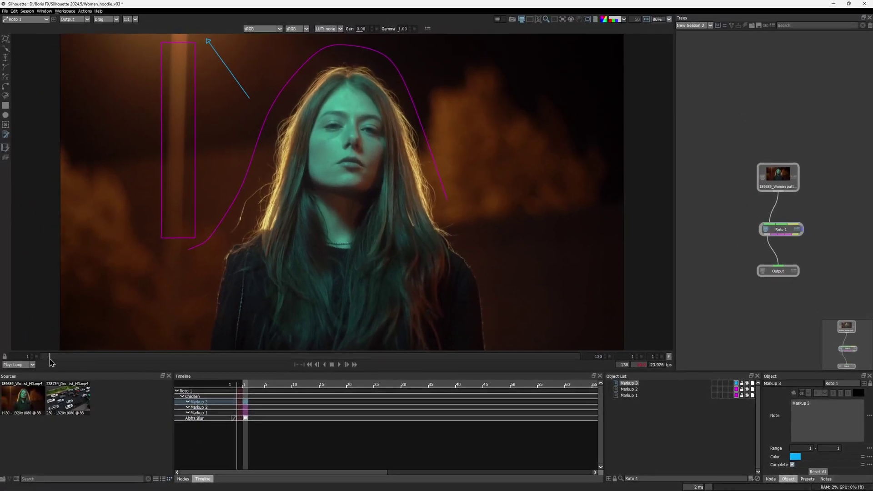
# Extend the frame range of all three markups through frame 130 and scrub back through the shot to check them
pyautogui.moveTo(51, 362); pyautogui.dragTo(584, 364)
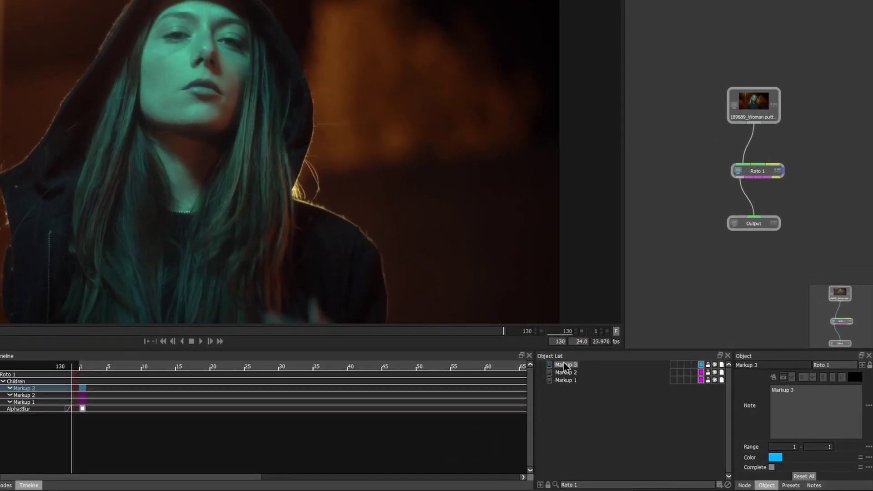
pyautogui.keyDown('shift'); pyautogui.click(576, 383); pyautogui.keyUp('shift')
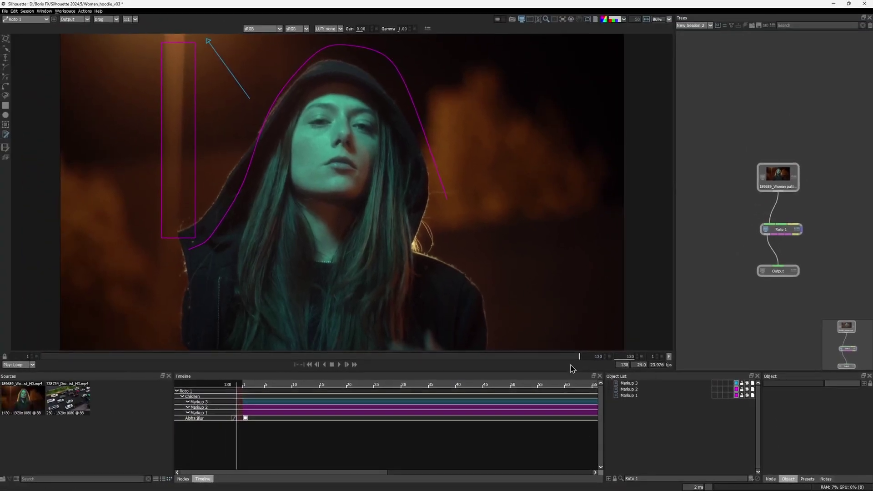
pyautogui.click(491, 332)
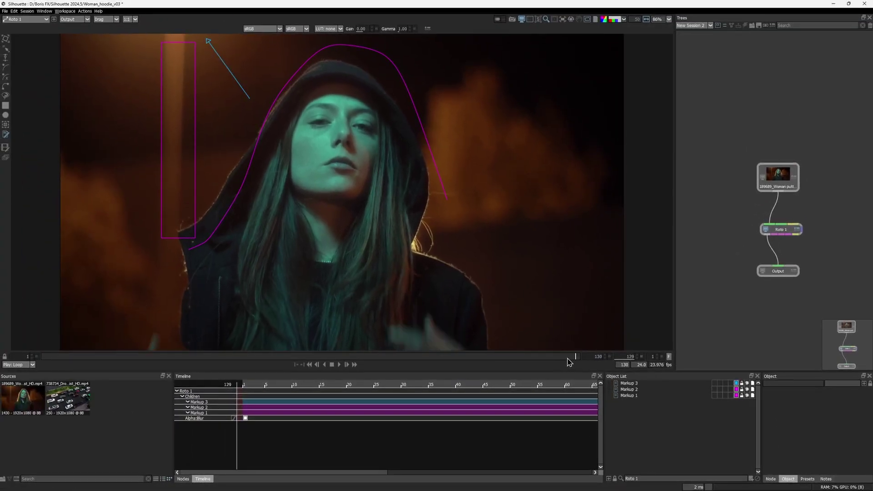
pyautogui.moveTo(569, 362); pyautogui.dragTo(30, 365)
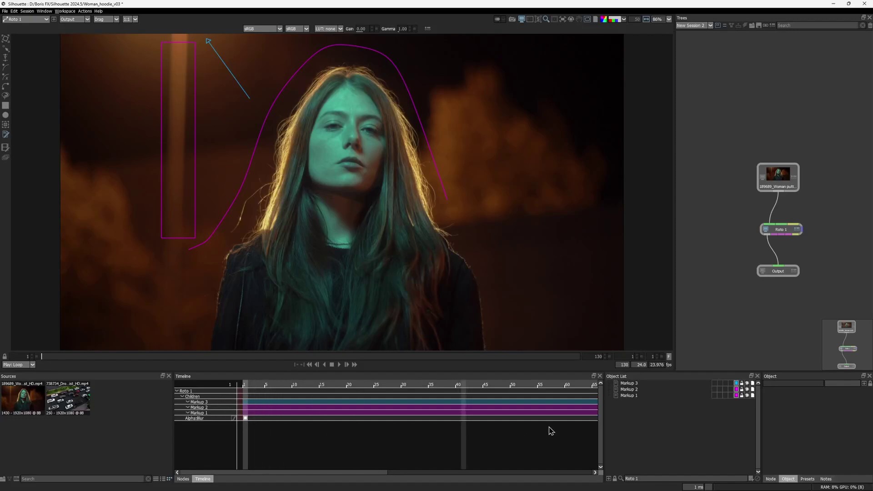
pyautogui.moveTo(314, 473); pyautogui.dragTo(289, 481)
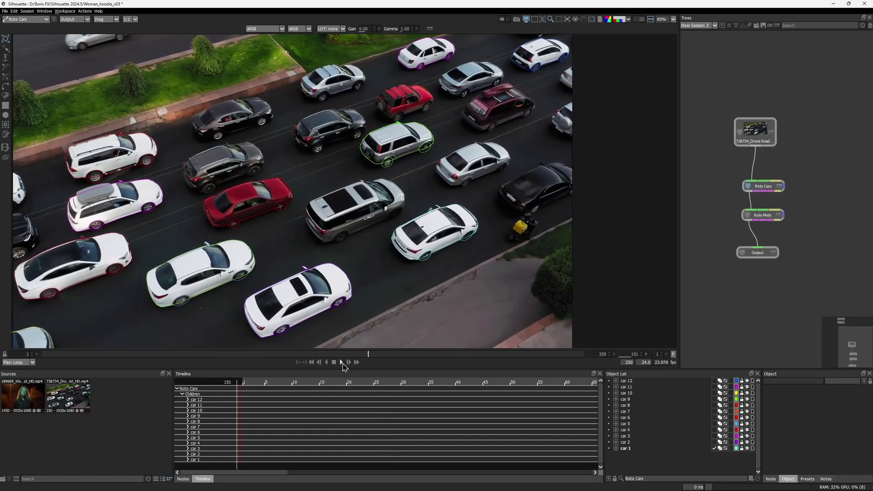
# Examine the first frames of the roto shape on the white car beside the motorcycle, around its far-side mirror
pyautogui.moveTo(392, 354); pyautogui.dragTo(35, 359)
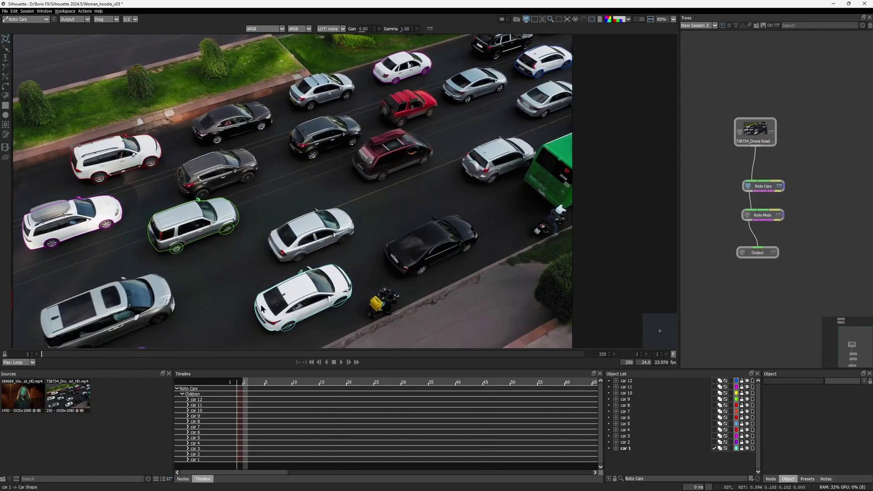
pyautogui.scroll(6, 339, 295)
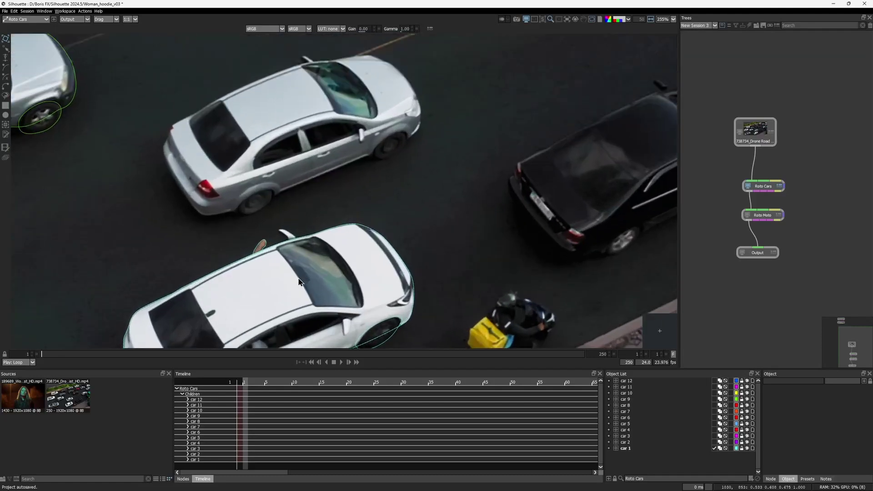
pyautogui.moveTo(55, 357); pyautogui.dragTo(31, 364)
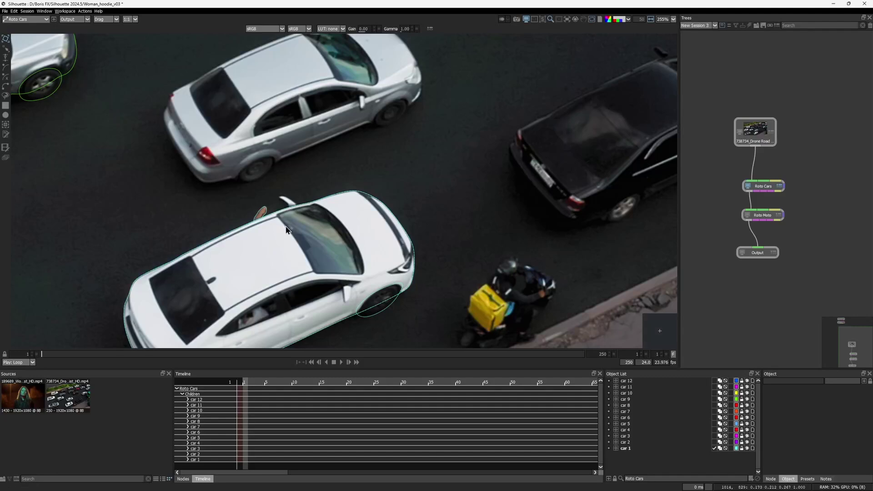
pyautogui.scroll(-3, 287, 229)
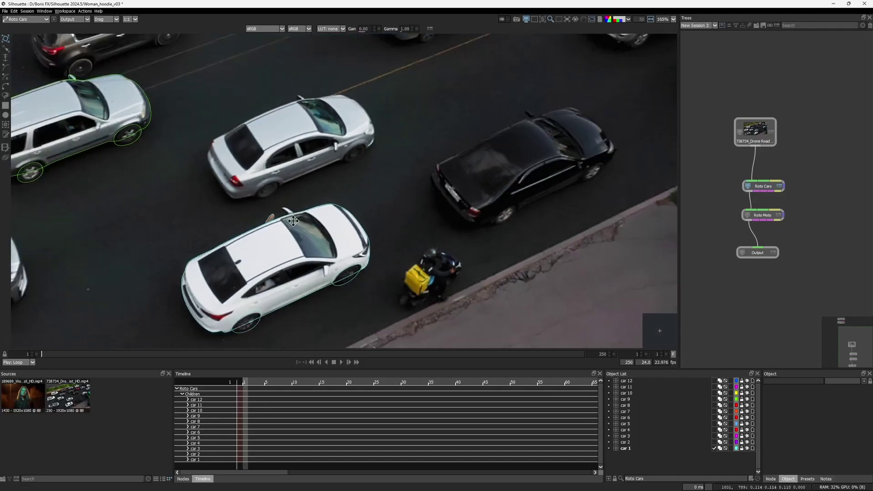
# Select the silver SUV's body shape and scrub through its frames to examine the roto around the rear spare tire
pyautogui.moveTo(225, 134); pyautogui.dragTo(455, 256)
pyautogui.click(273, 248)
pyautogui.scroll(2, 160, 316)
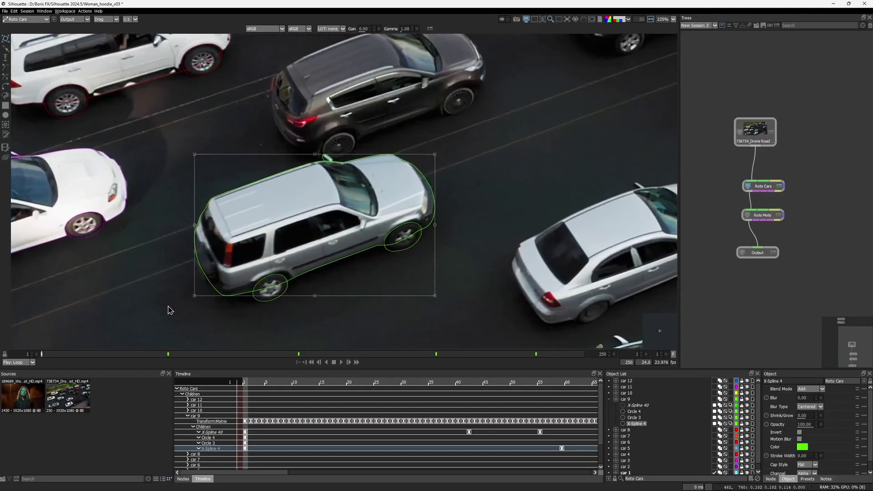
pyautogui.moveTo(68, 355); pyautogui.dragTo(169, 353)
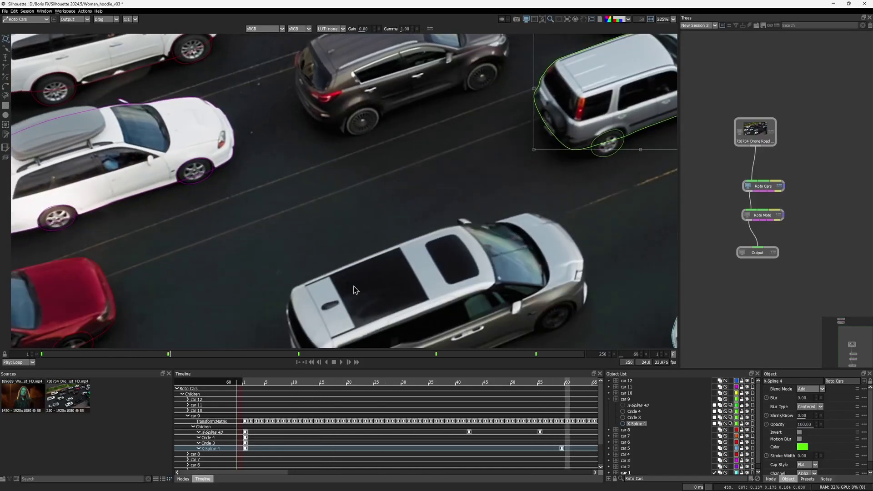
pyautogui.moveTo(516, 210); pyautogui.dragTo(297, 336)
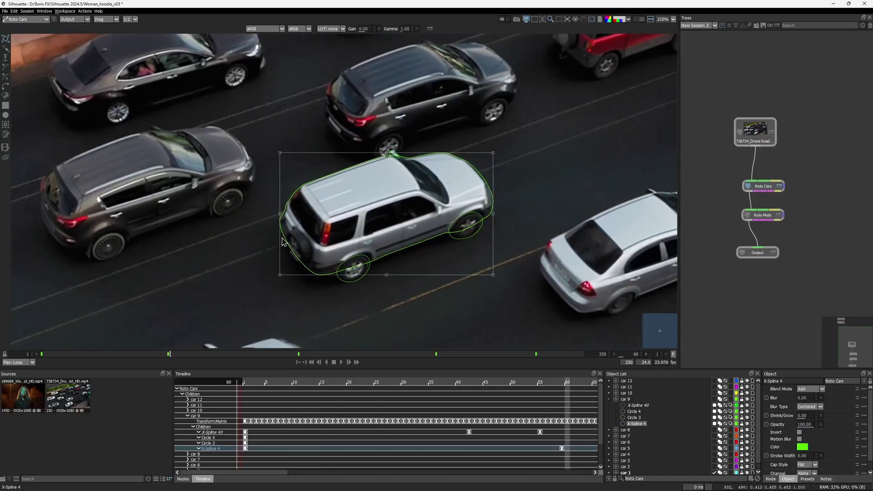
pyautogui.moveTo(180, 355)
pyautogui.mouseDown()
pyautogui.moveTo(137, 354)
pyautogui.moveTo(214, 354)
pyautogui.moveTo(189, 354)
pyautogui.mouseUp()
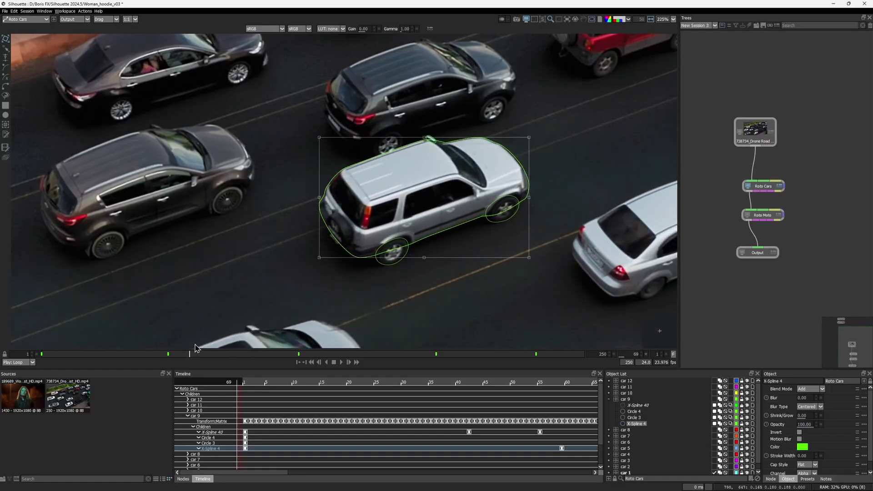
# Inspect the roto shape of the white station wagon around its roof box, and clear the selection
pyautogui.scroll(-3, 238, 259)
pyautogui.moveTo(238, 259); pyautogui.dragTo(437, 216)
pyautogui.scroll(2, 260, 216)
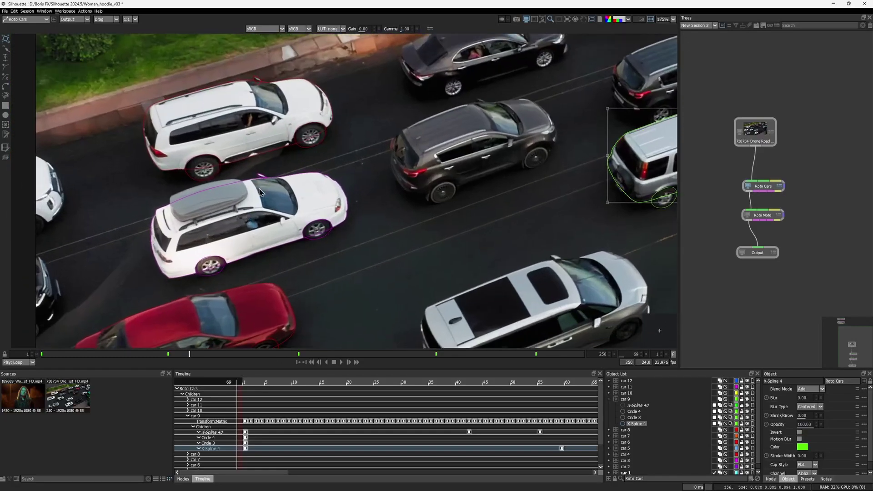
pyautogui.click(250, 184)
pyautogui.scroll(1, 248, 180)
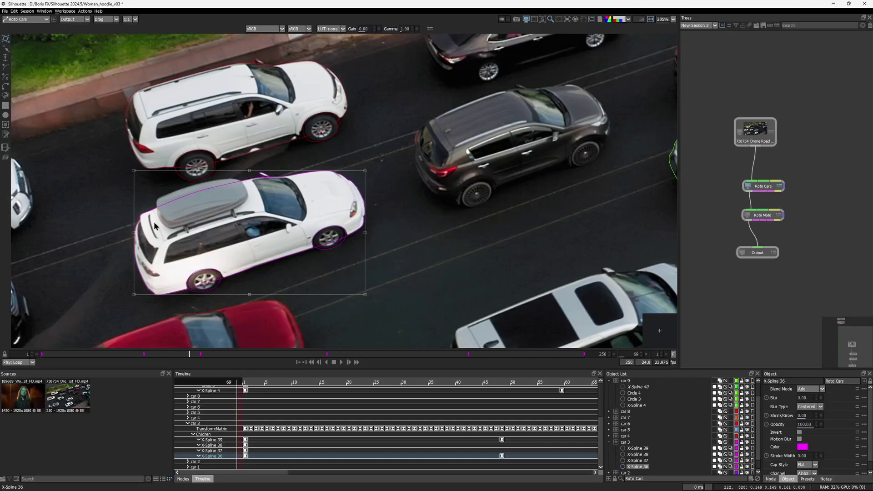
pyautogui.scroll(-5, 280, 262)
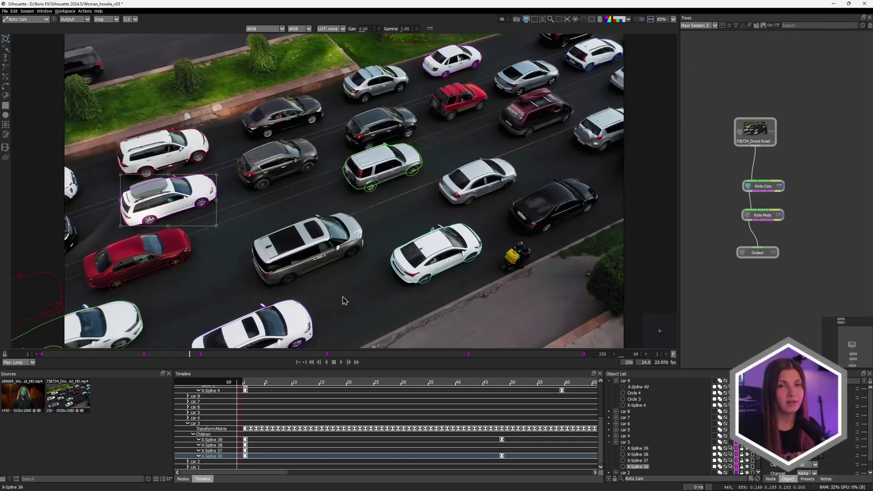
pyautogui.click(344, 300)
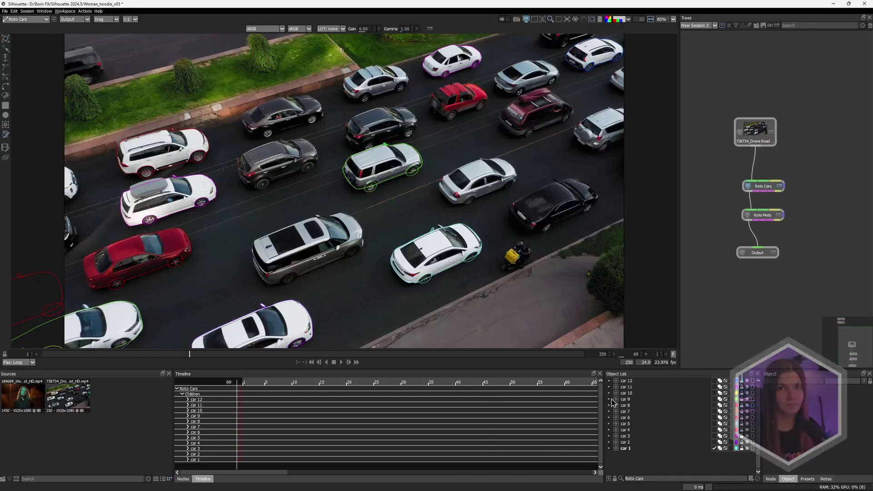
# Add an arrow markup pointing at car 1's far-side mirror, with frame range 1–250 and the note "add mirror shape"
pyautogui.scroll(6, 453, 267)
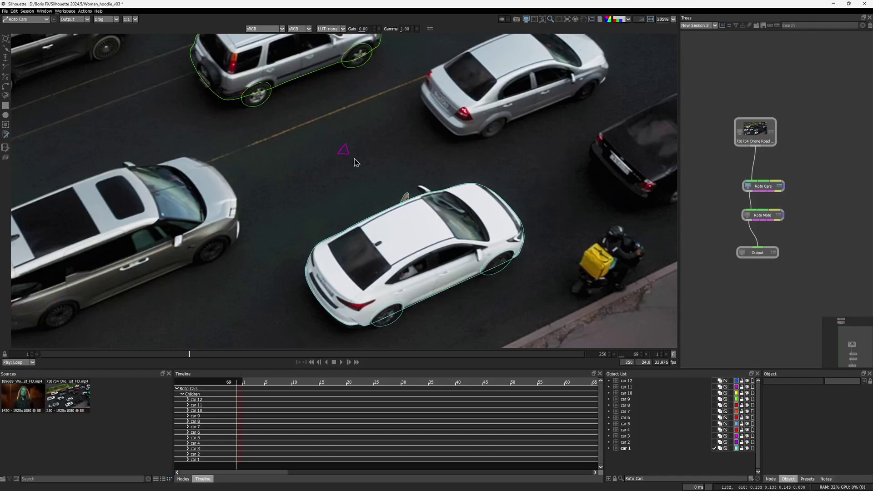
pyautogui.moveTo(356, 163); pyautogui.dragTo(415, 191)
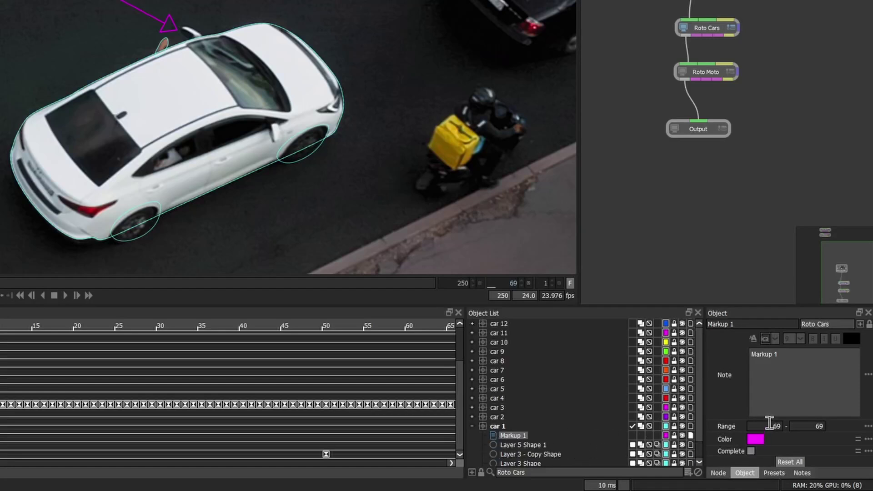
pyautogui.moveTo(770, 423); pyautogui.dragTo(789, 432)
pyautogui.write('1')
pyautogui.moveTo(810, 426); pyautogui.dragTo(835, 428)
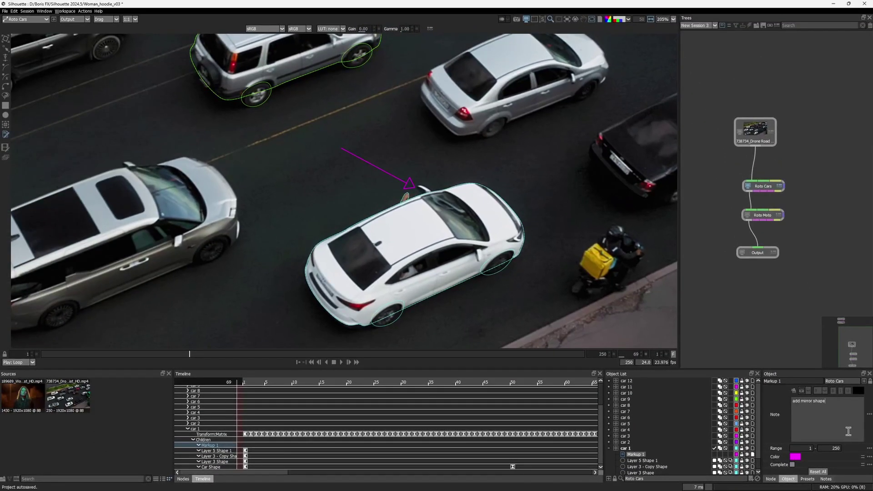
# Play the clip to check how the arrow markup follows car 1, and return to frame 1
pyautogui.scroll(-5, 326, 318)
pyautogui.click(342, 363)
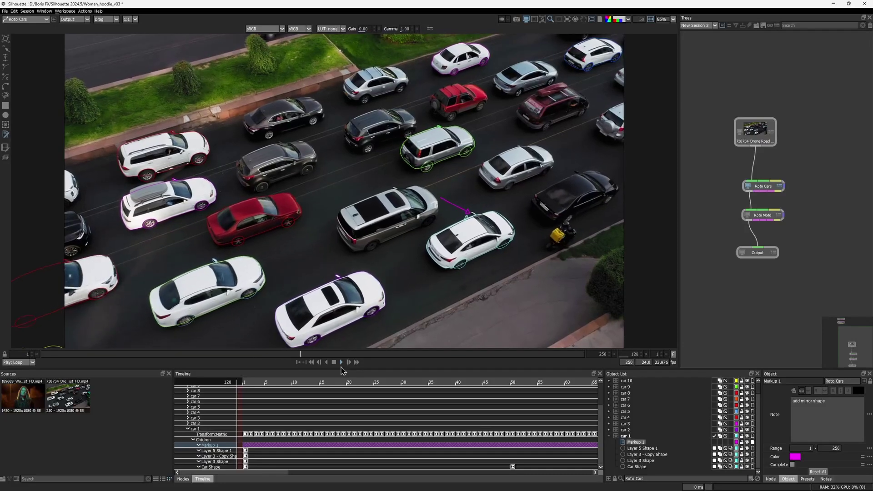
pyautogui.click(142, 354)
pyautogui.moveTo(105, 355); pyautogui.dragTo(37, 362)
# Draw a freehand markup around the spare tire at the back of the silver SUV
pyautogui.scroll(5, 143, 273)
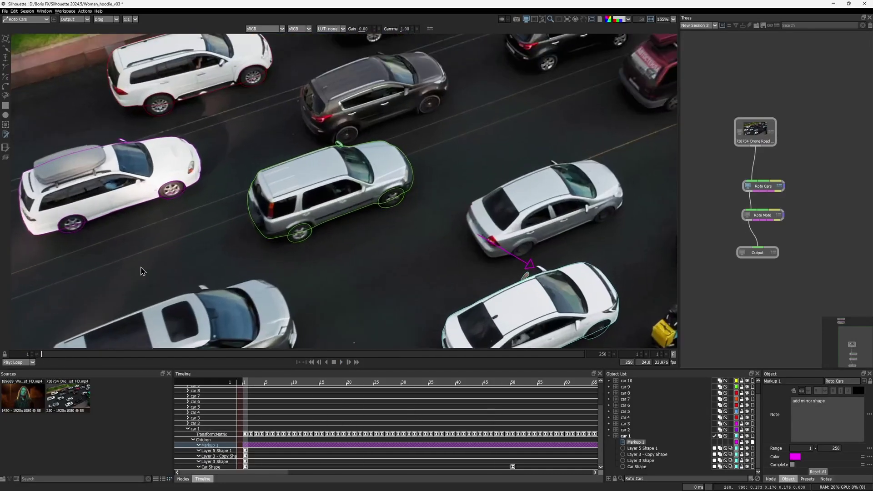
pyautogui.moveTo(143, 273); pyautogui.dragTo(204, 254)
pyautogui.scroll(-1, 204, 254)
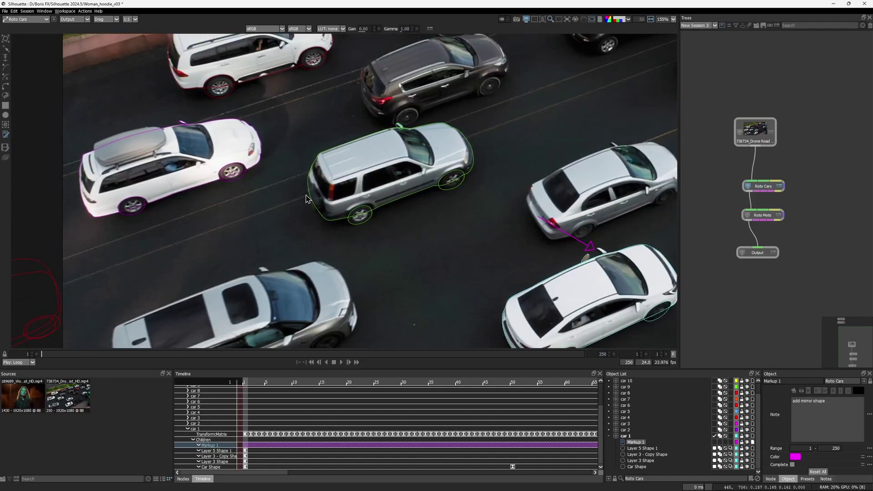
pyautogui.moveTo(312, 191)
pyautogui.mouseDown()
pyautogui.moveTo(304, 201)
pyautogui.moveTo(311, 213)
pyautogui.moveTo(325, 211)
pyautogui.moveTo(319, 192)
pyautogui.mouseUp()
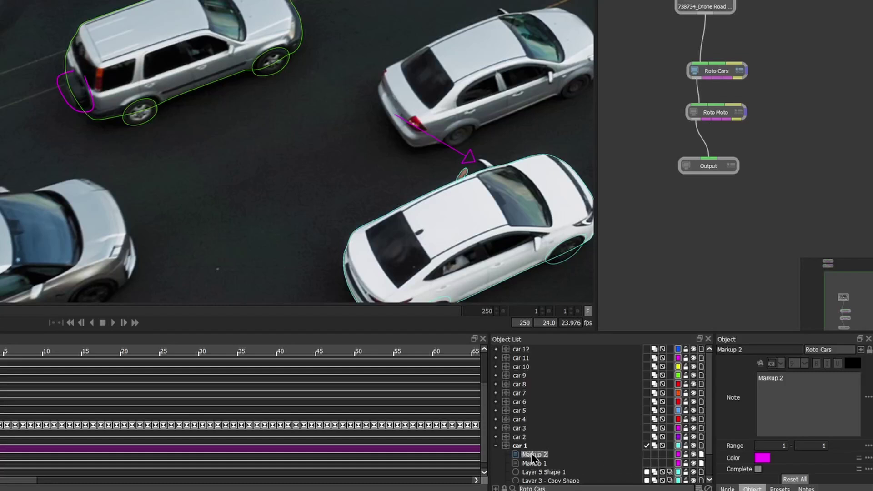
# Move the spare-tire markup into the car 9 layer and reposition it over the silver SUV's spare tire
pyautogui.moveTo(532, 453); pyautogui.dragTo(524, 378)
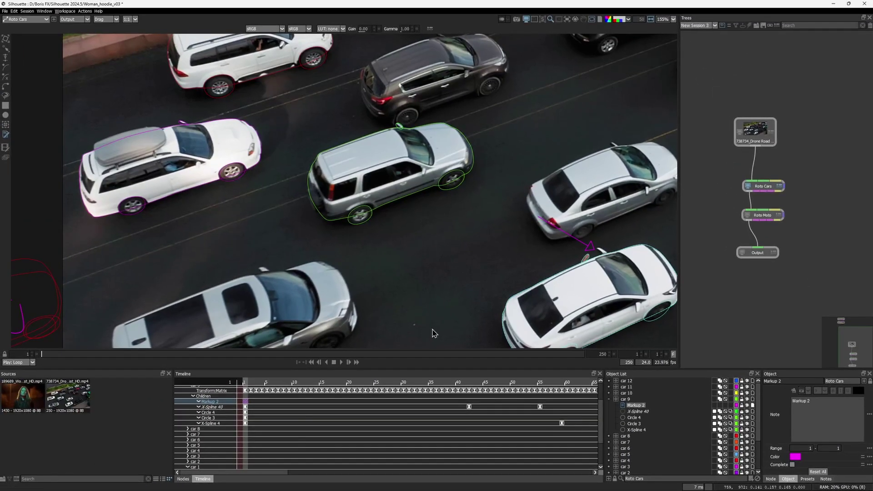
pyautogui.moveTo(195, 289); pyautogui.dragTo(273, 260)
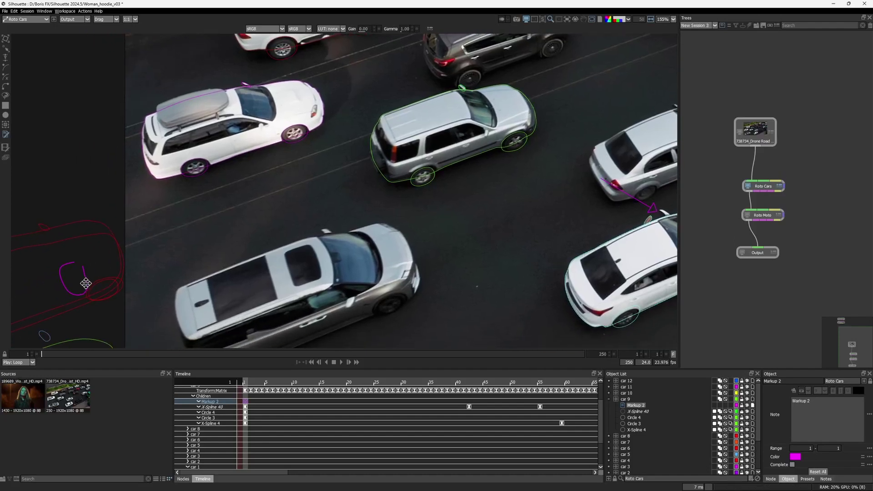
pyautogui.moveTo(86, 283); pyautogui.dragTo(300, 200)
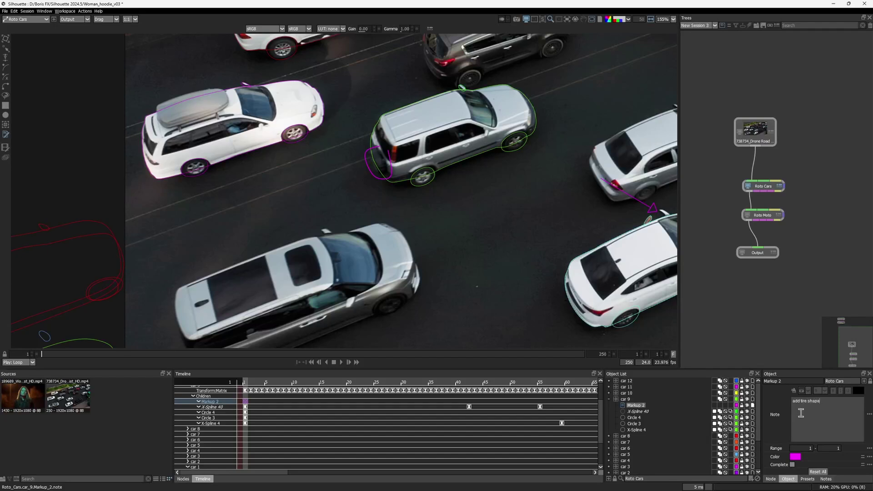
# Extend the spare-tire markup's frame range to 1–250 and scrub the clip to check it
pyautogui.click(832, 448)
pyautogui.moveTo(47, 360)
pyautogui.mouseDown()
pyautogui.moveTo(181, 347)
pyautogui.moveTo(41, 357)
pyautogui.mouseUp()
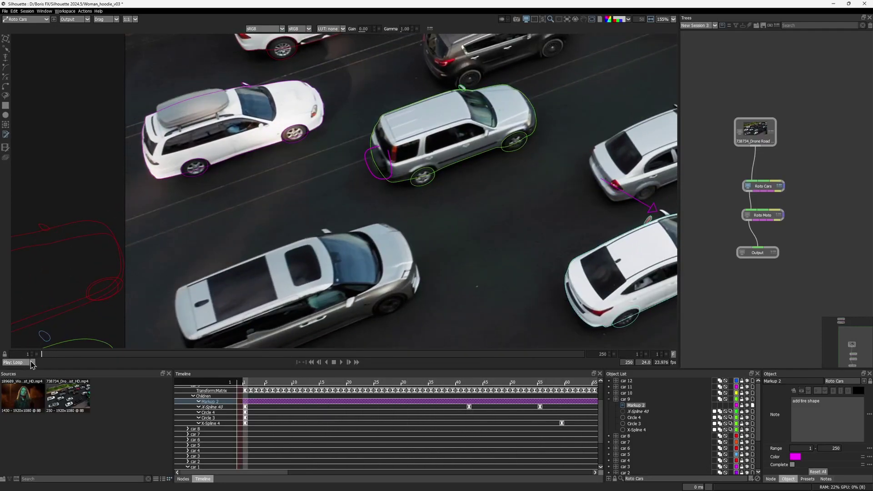
# Draw a freehand markup around the white wagon's roof box in the car 3 layer, with the note "Fix roof rack"
pyautogui.moveTo(253, 195); pyautogui.dragTo(296, 248)
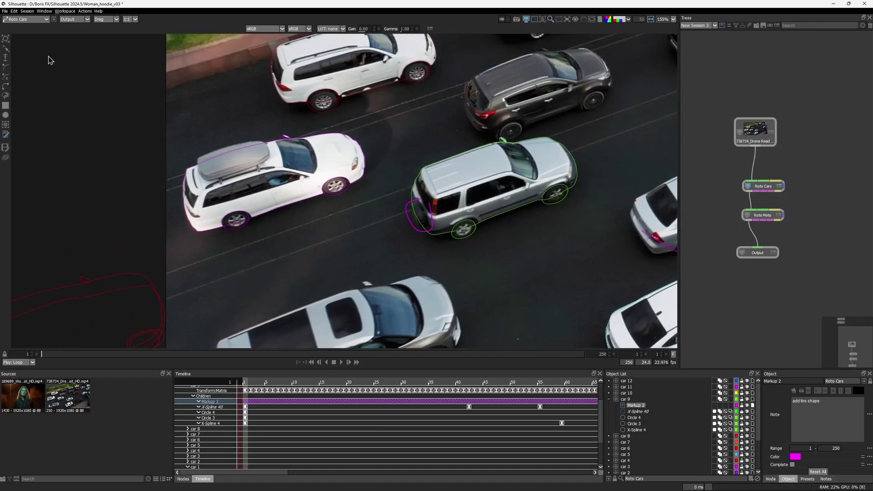
pyautogui.click(278, 212)
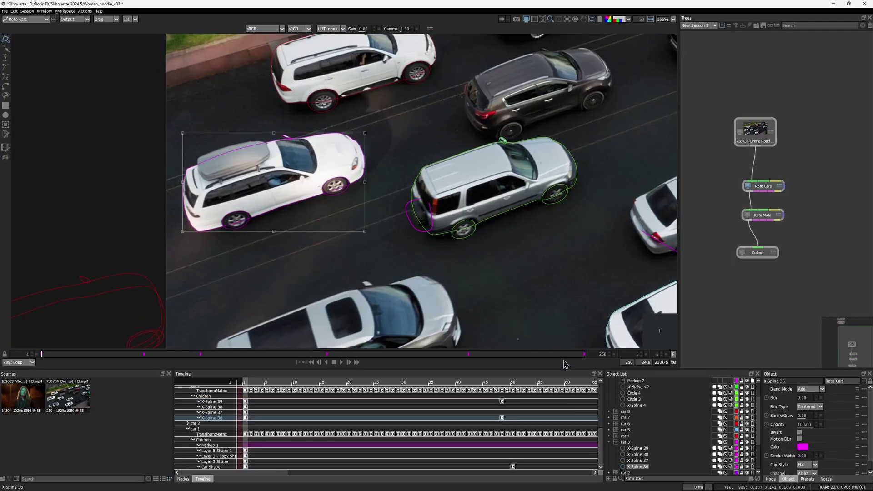
pyautogui.scroll(-2, 641, 441)
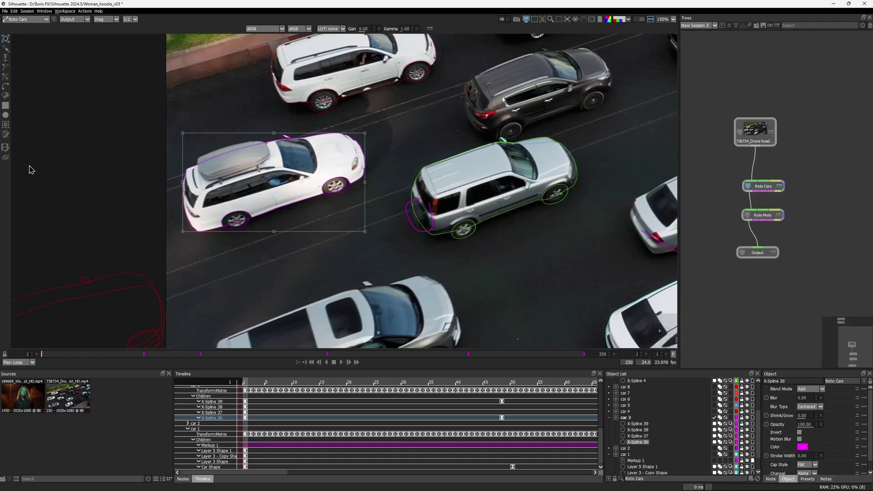
pyautogui.click(6, 144)
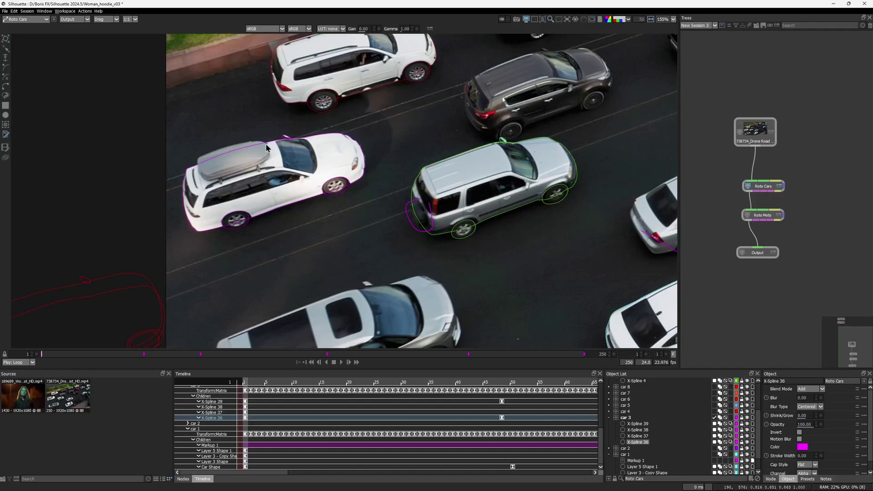
pyautogui.moveTo(196, 164)
pyautogui.mouseDown()
pyautogui.moveTo(227, 183)
pyautogui.moveTo(265, 165)
pyautogui.mouseUp()
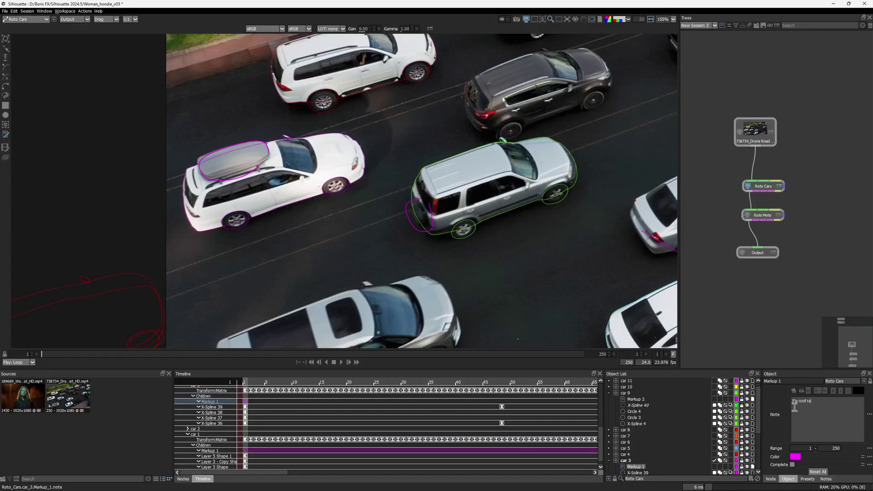
# Play the traffic clip with the whole frame in view to check the markups on the cars
pyautogui.scroll(-5, 501, 236)
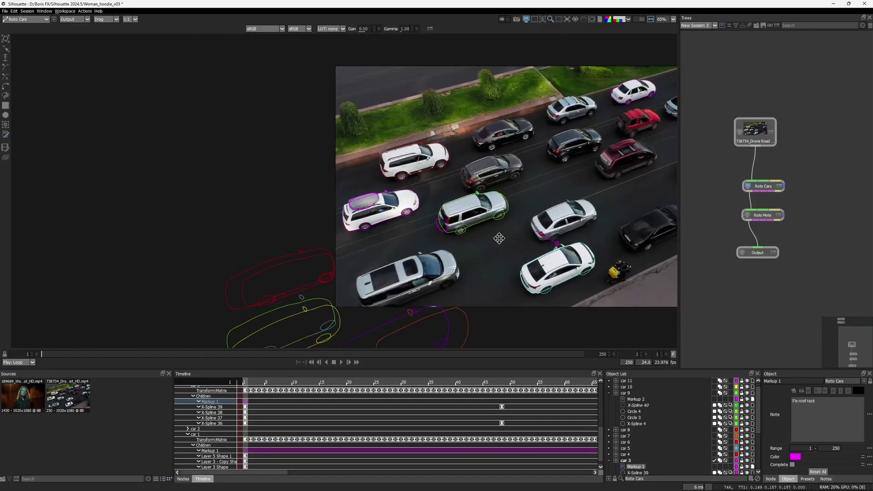
pyautogui.scroll(2, 361, 258)
pyautogui.click(341, 362)
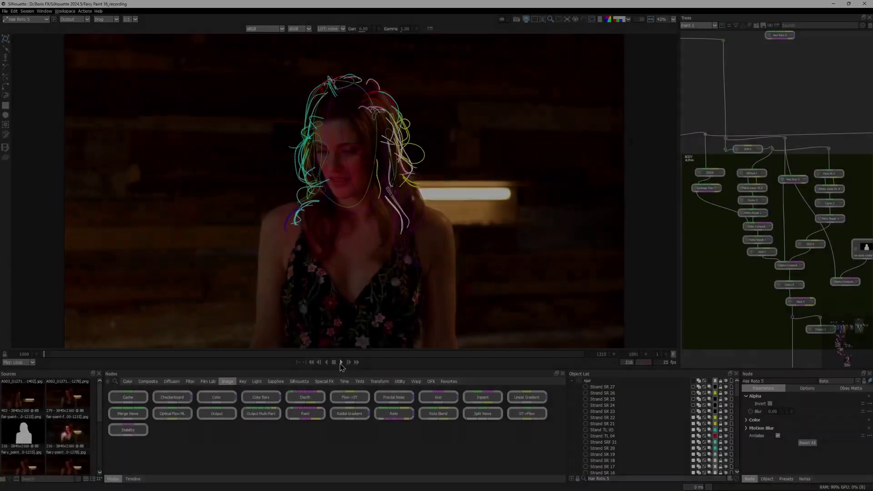
# Preview the woman's hair roto shot with its shape outlines hidden and the viewer gain set to 2.00
pyautogui.click(341, 363)
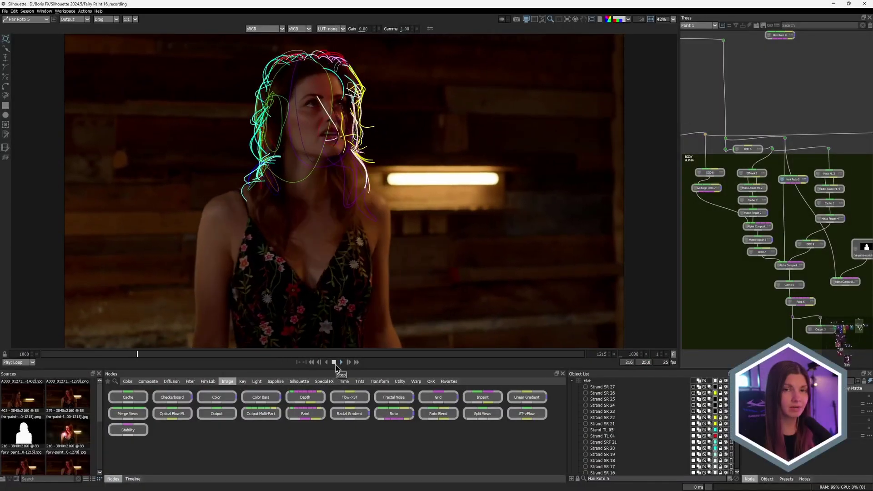
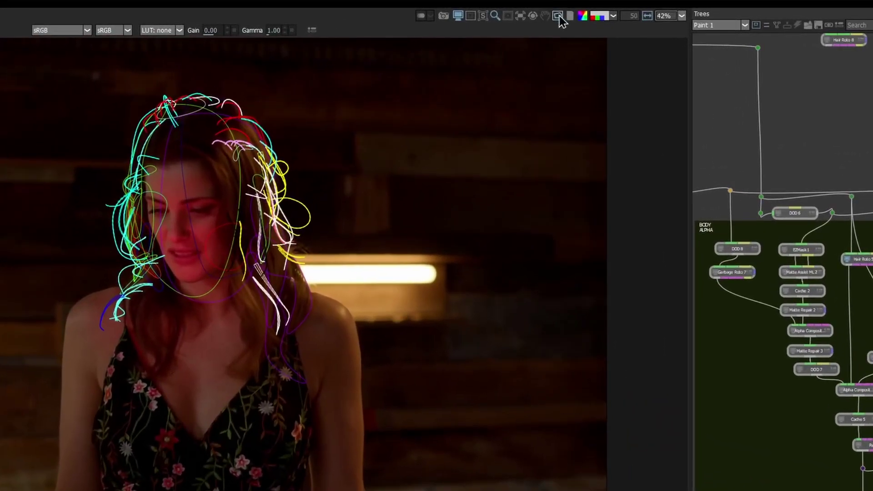
pyautogui.click(591, 19)
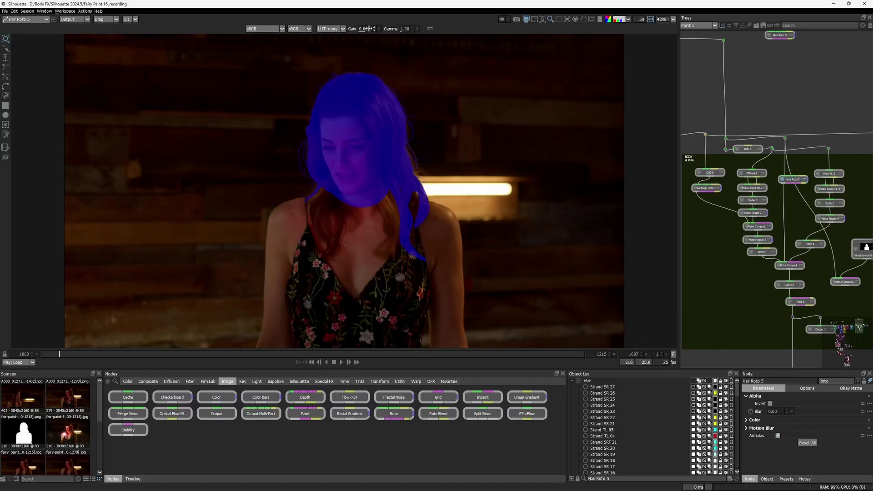
pyautogui.moveTo(367, 28); pyautogui.dragTo(373, 29)
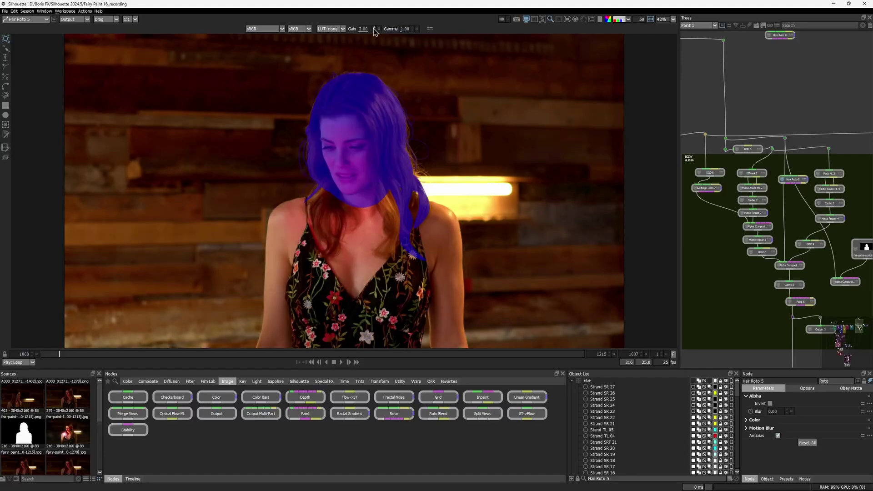
# Draw an arrow markup at frame 1000 pointing at the missing hair strands on the side nearest the lamp
pyautogui.moveTo(59, 355); pyautogui.dragTo(52, 357)
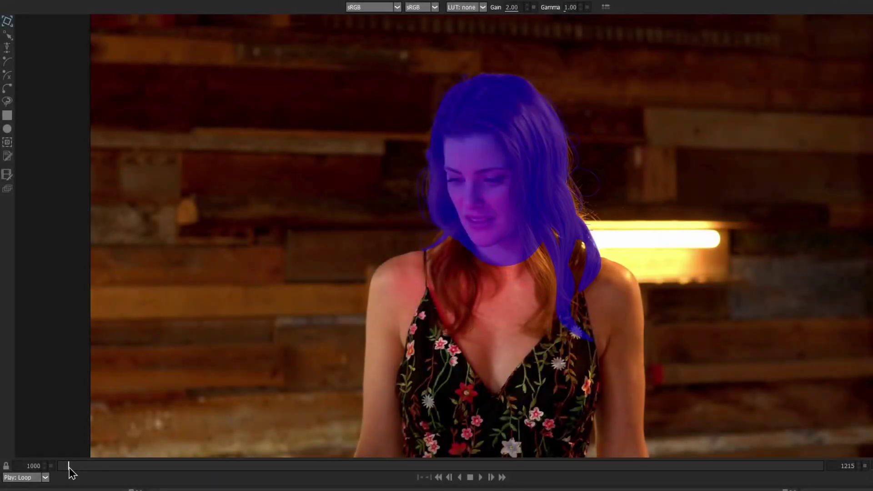
pyautogui.moveTo(69, 467); pyautogui.dragTo(34, 460)
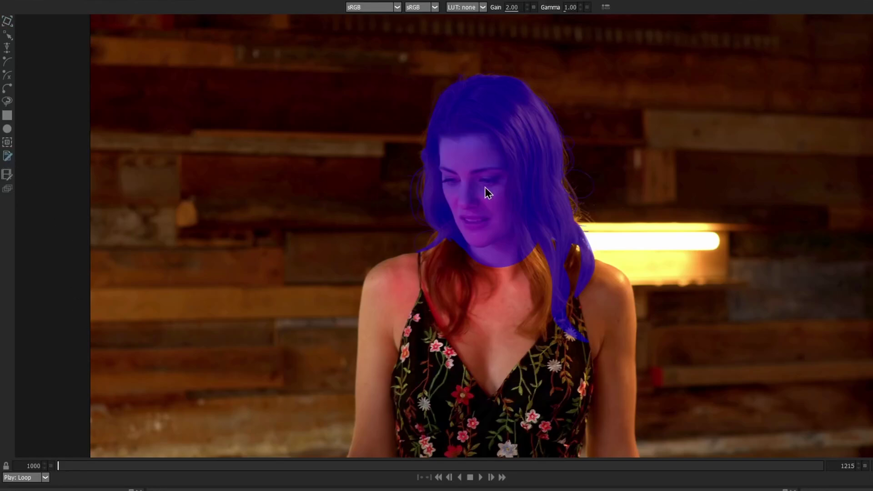
pyautogui.moveTo(601, 133); pyautogui.dragTo(586, 205)
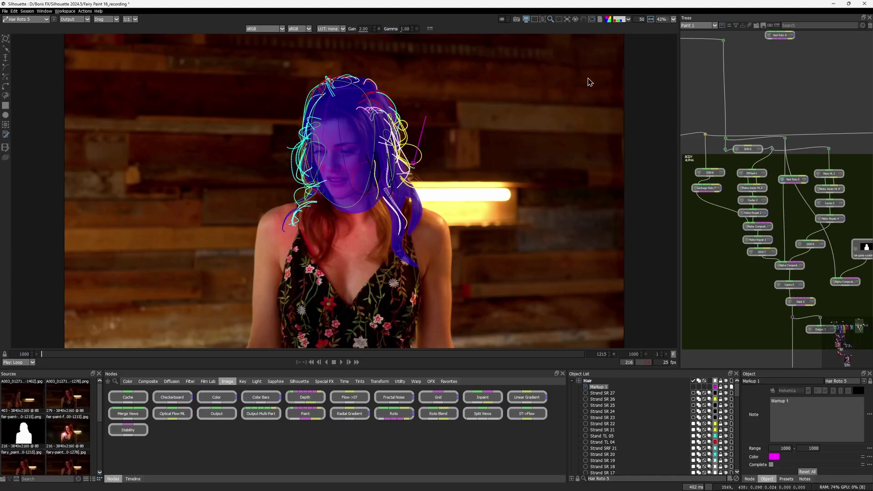
# Set the hair arrow markup's frame range to 1000–1040 and its note to "add more strands"
pyautogui.click(591, 19)
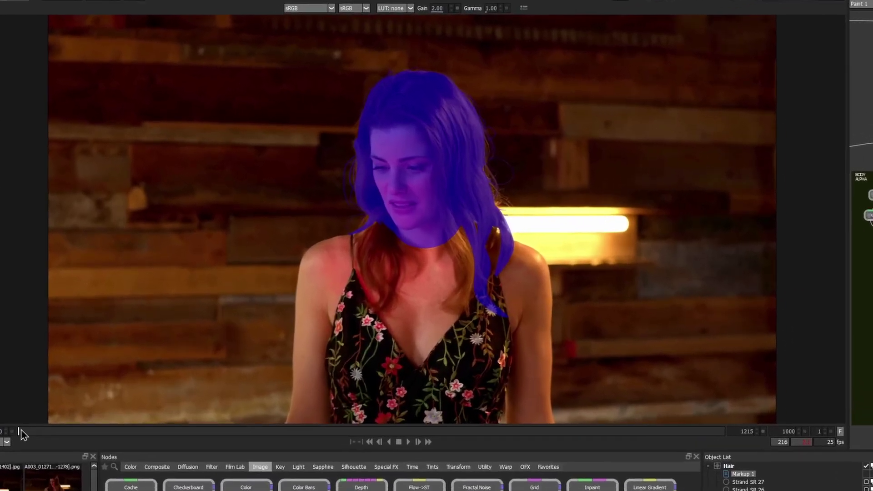
pyautogui.moveTo(21, 430); pyautogui.dragTo(153, 470)
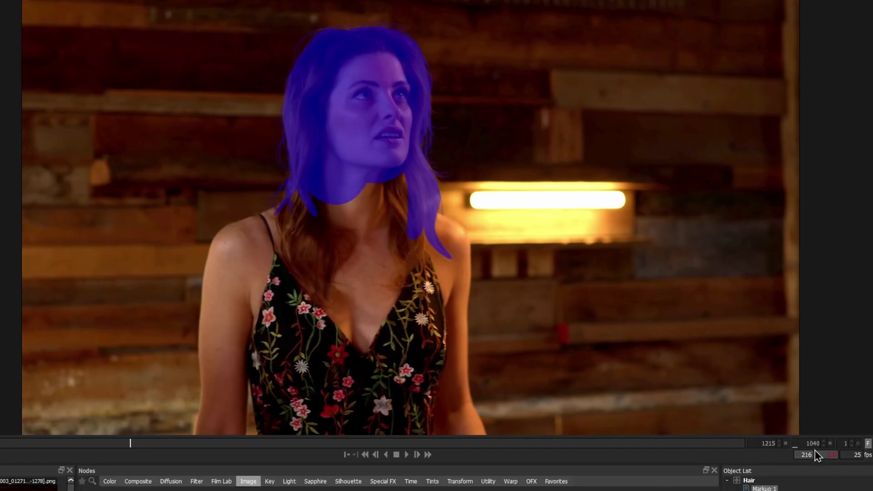
pyautogui.click(835, 454)
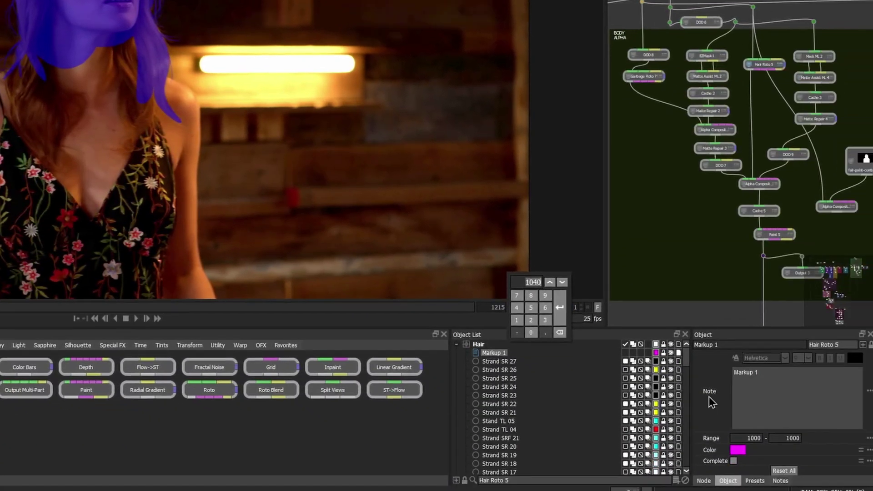
pyautogui.click(866, 441)
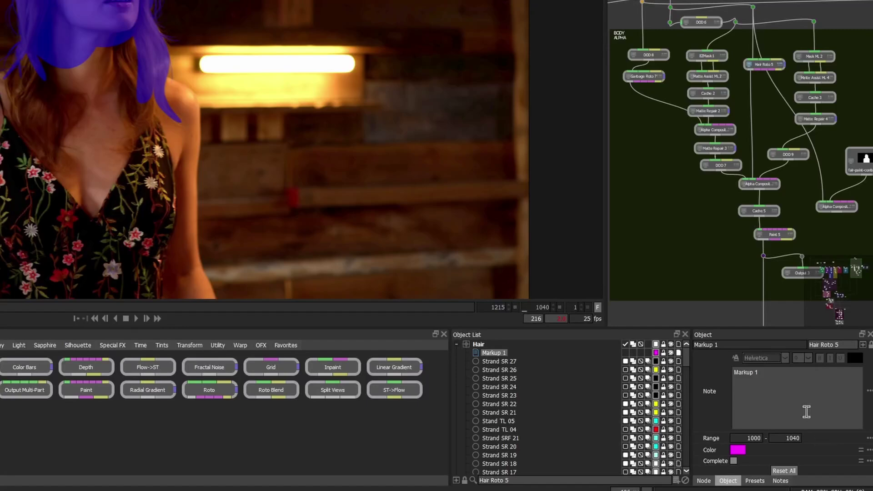
pyautogui.hotkey('ctrl', 'a')
pyautogui.write('add more strands')
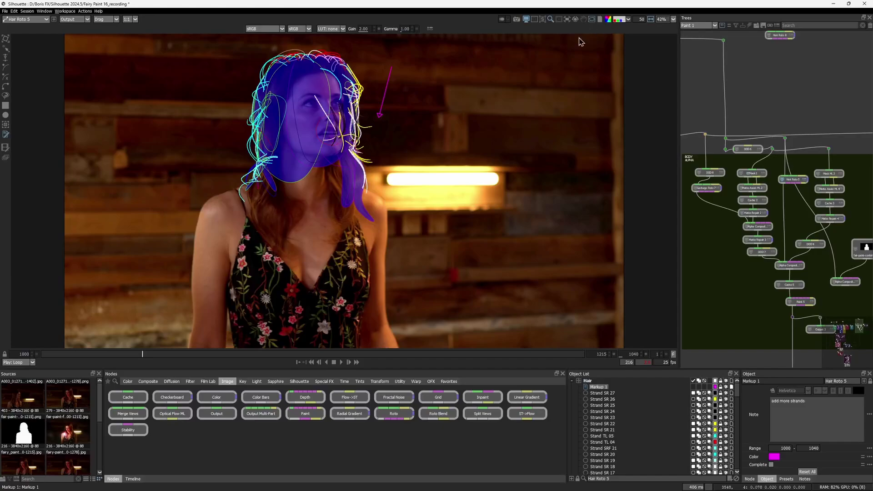
# Scrub through the hair shot to check the arrow markup and examine frames from 1065 onward for more missing strands
pyautogui.click(50, 354)
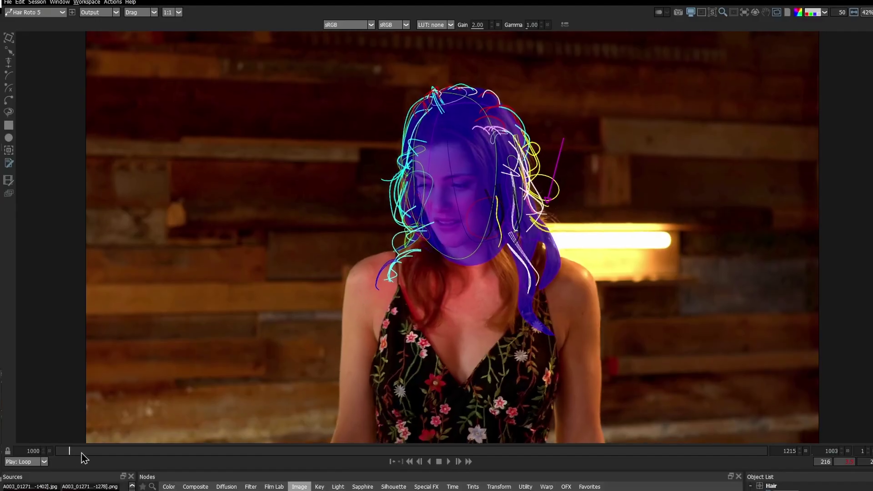
pyautogui.moveTo(82, 455); pyautogui.dragTo(123, 469)
pyautogui.click(271, 451)
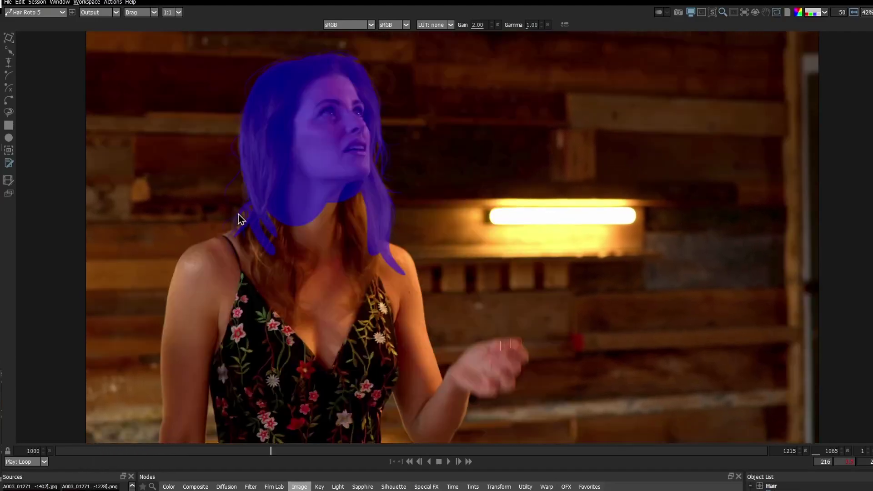
pyautogui.hotkey('ctrl', 'Right')
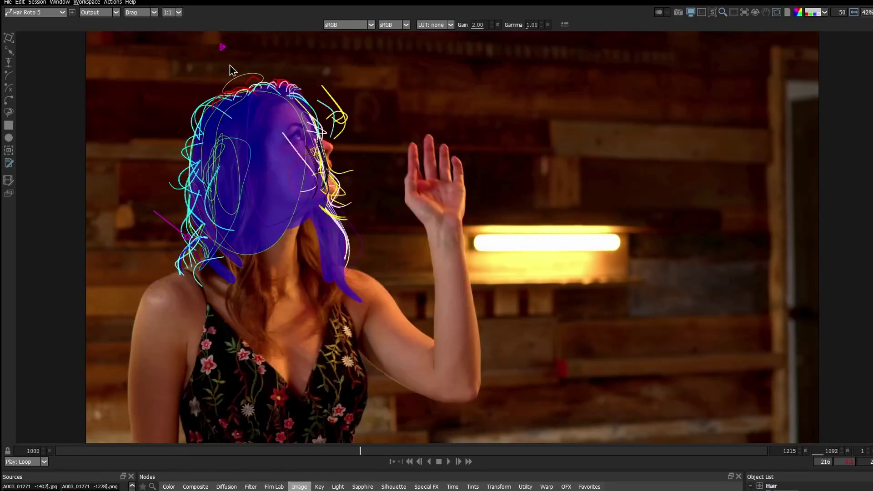
pyautogui.hotkey('ctrl', 'Right')
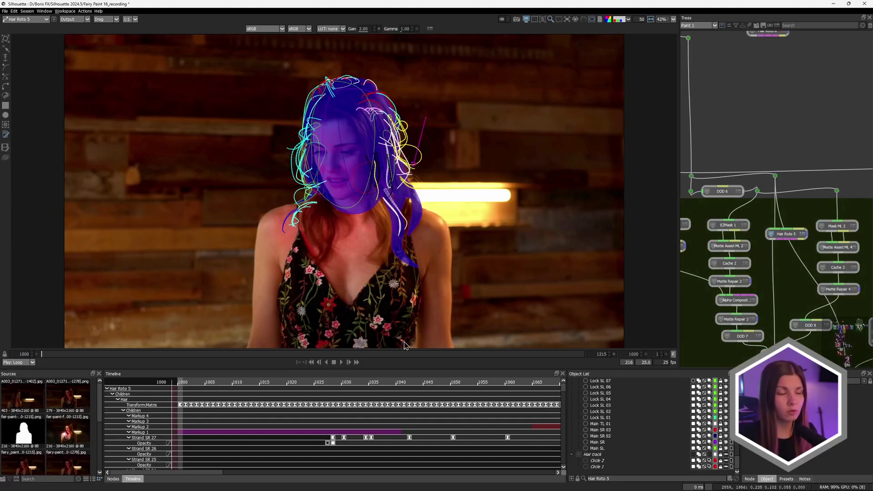
# Play the hair shot from frame 1000 to review the markups over time, stopping at frame 1101
pyautogui.click(341, 363)
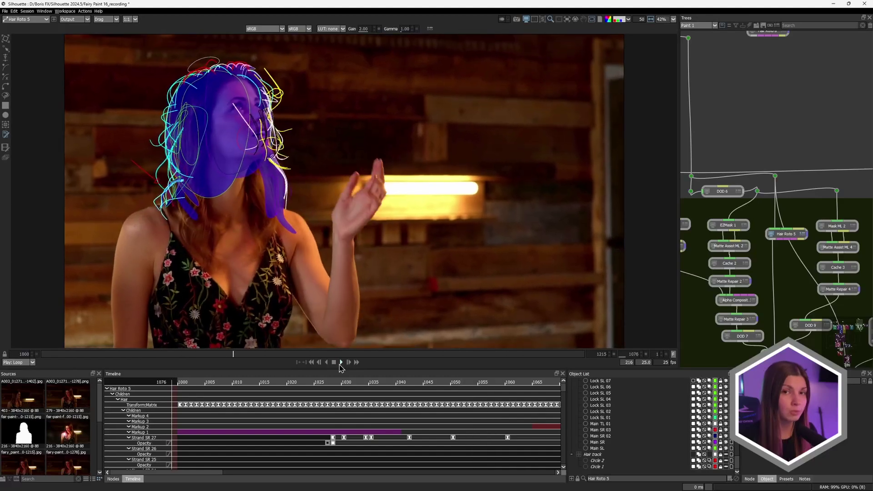
pyautogui.click(334, 363)
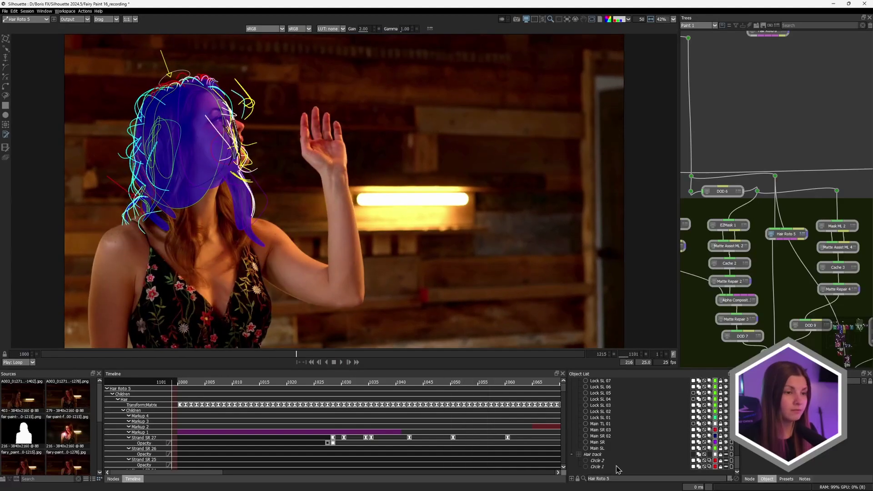
# Bring the Hair layer's markups into view in the object list and display the markup notes beside the image
pyautogui.scroll(5, 606, 448)
pyautogui.scroll(10, 606, 448)
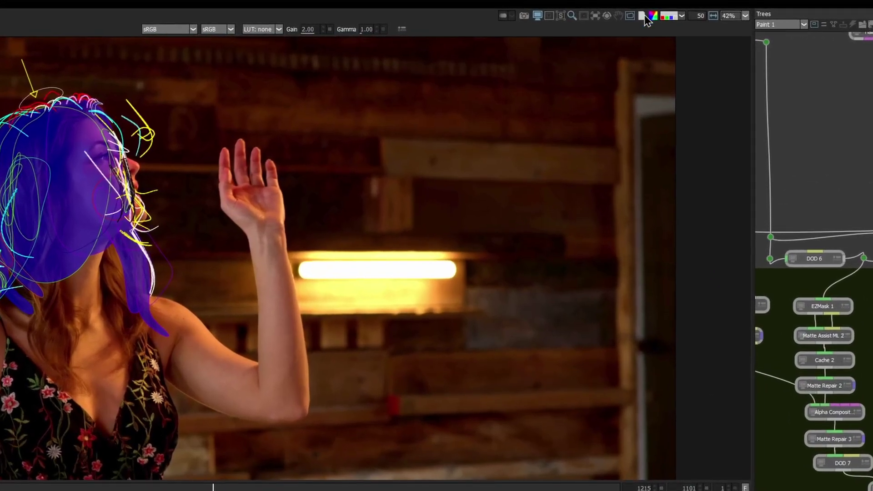
pyautogui.click(644, 16)
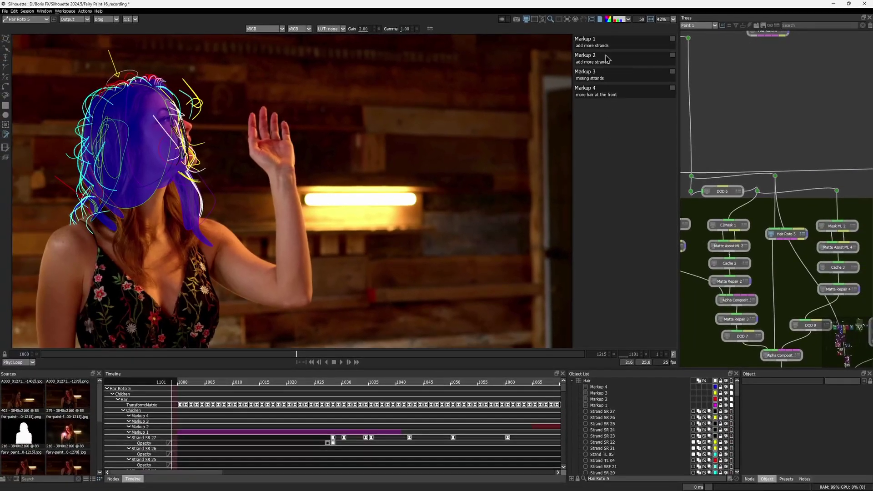
# Go through the listed markup notes one by one to review the frame and hair area each refers to
pyautogui.click(608, 47)
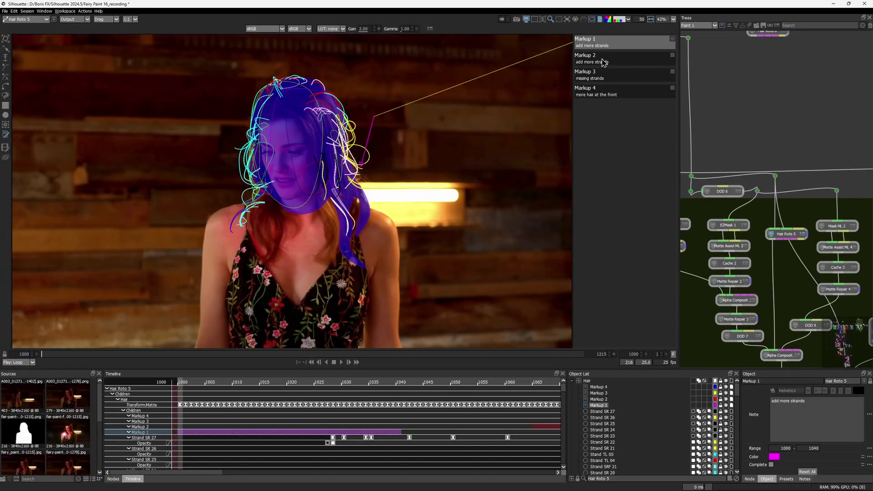
pyautogui.click(604, 63)
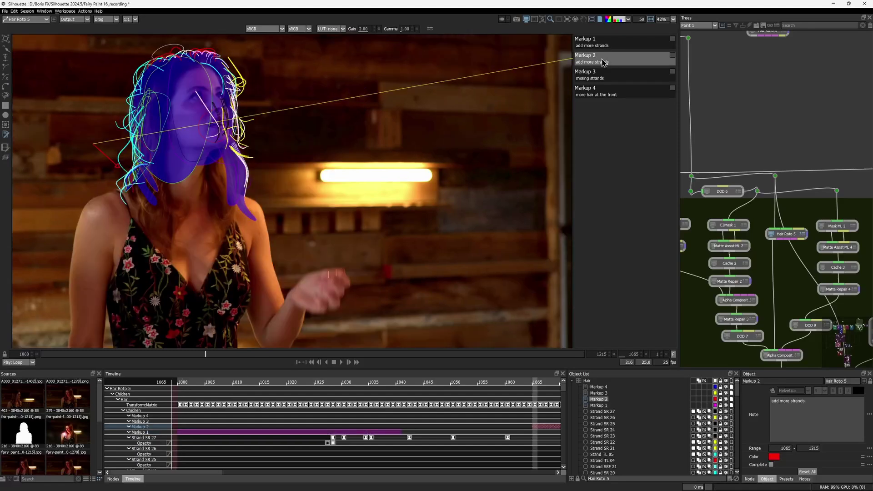
pyautogui.click(604, 79)
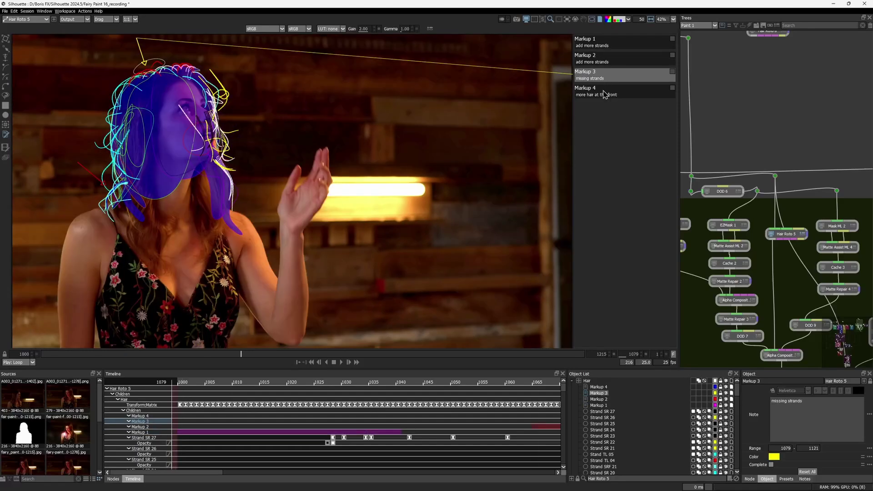
pyautogui.click(604, 95)
pyautogui.click(603, 63)
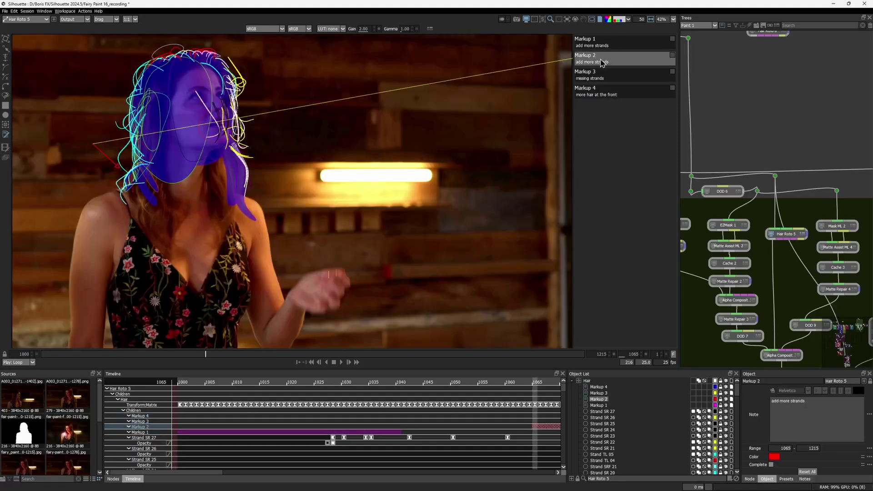
pyautogui.click(604, 78)
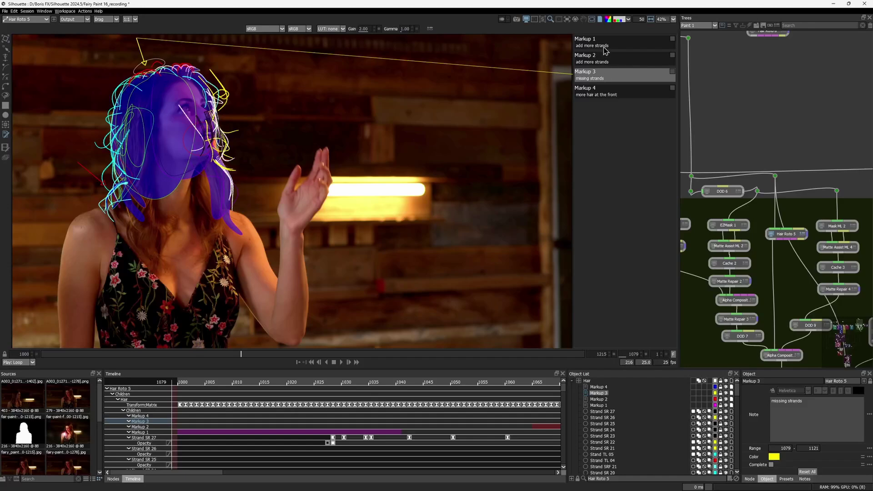
pyautogui.click(605, 46)
# Select the "more hair at the front" markup note and mark it as complete
pyautogui.click(603, 95)
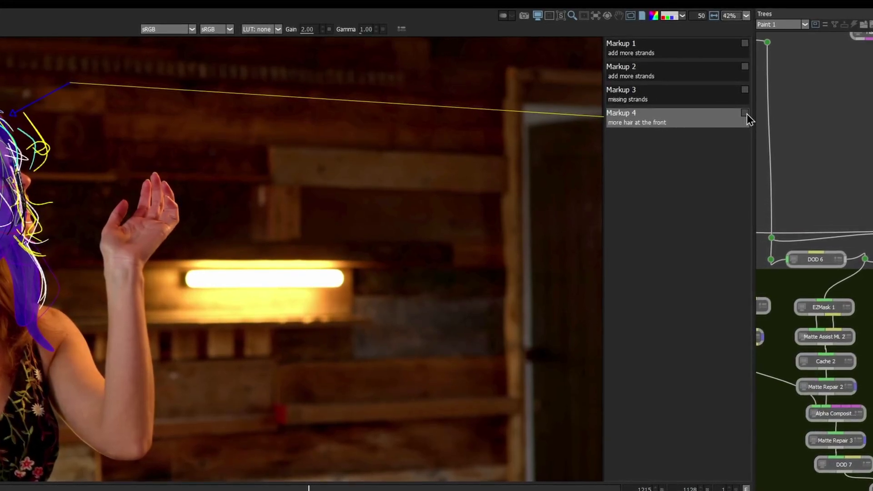
pyautogui.click(745, 113)
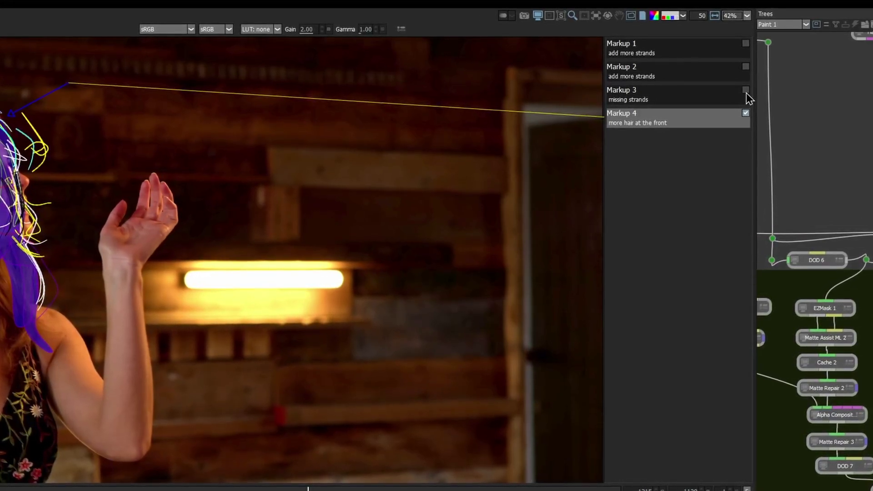
# Mark the "missing strands" note and both "add more strands" markup notes as complete
pyautogui.click(747, 92)
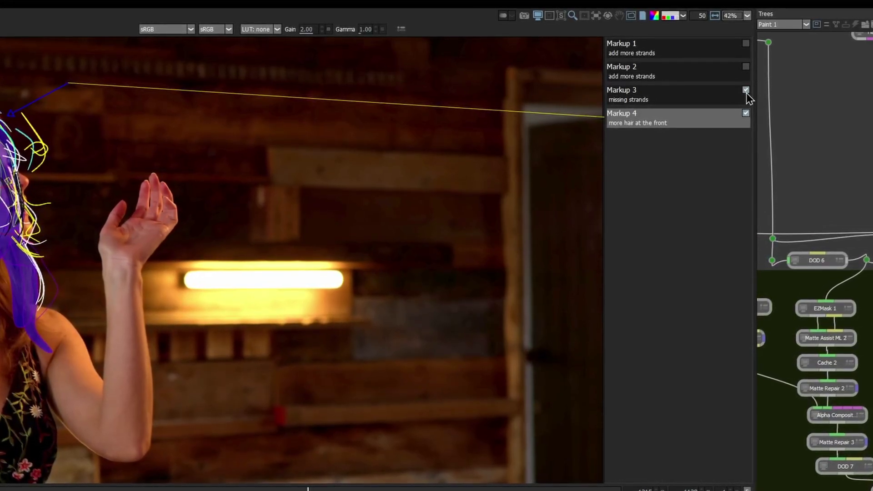
pyautogui.click(747, 66)
pyautogui.click(747, 44)
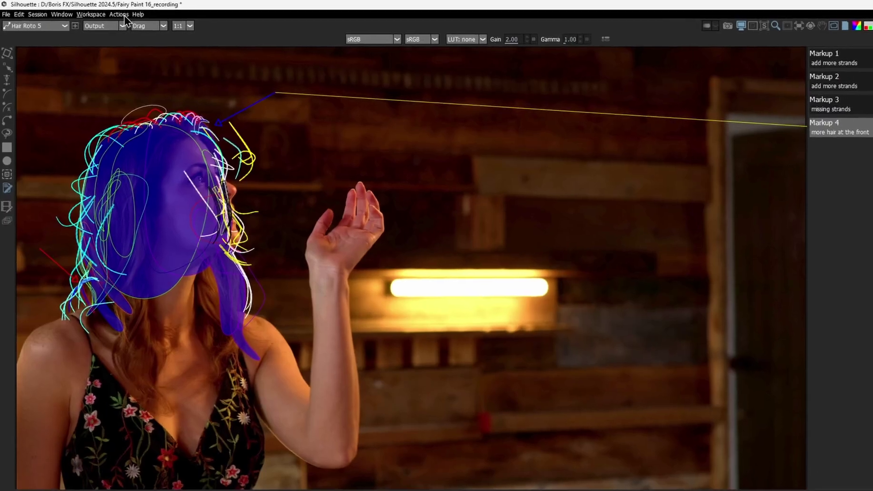
# Export the markup notes to the Notes folder as a JSON file named notes_v01
pyautogui.click(85, 12)
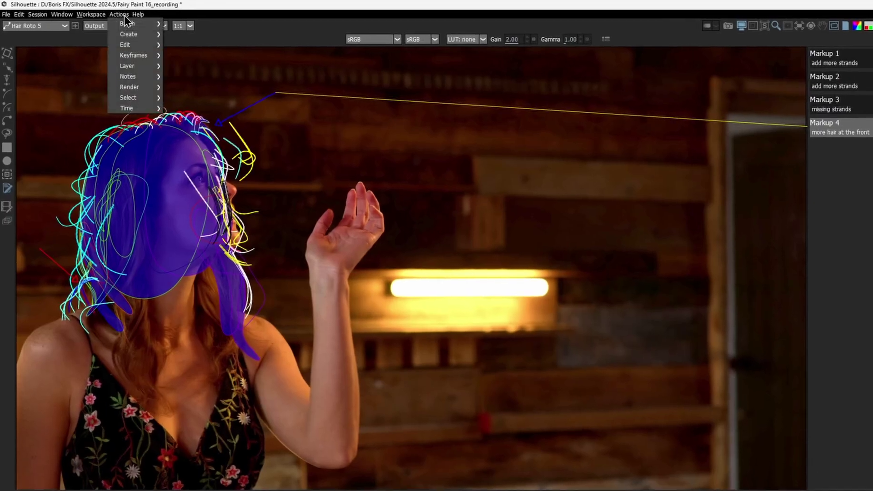
pyautogui.moveTo(137, 75)
pyautogui.click(184, 80)
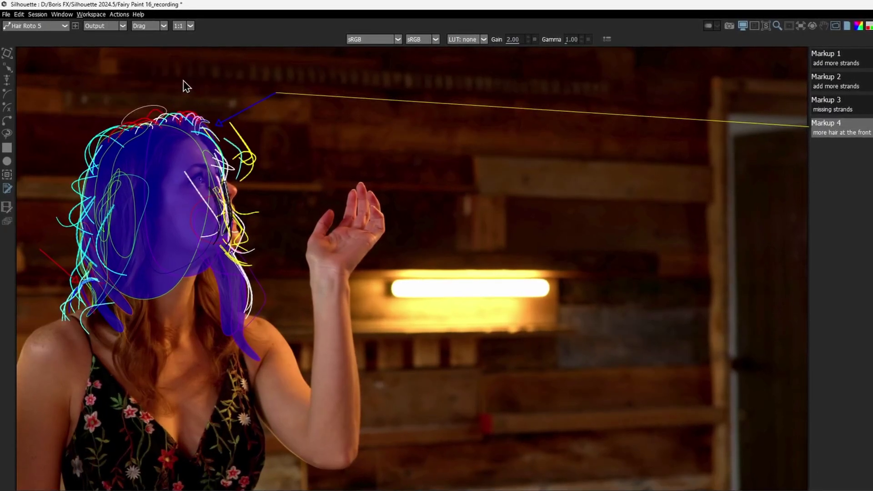
pyautogui.write('notes_')
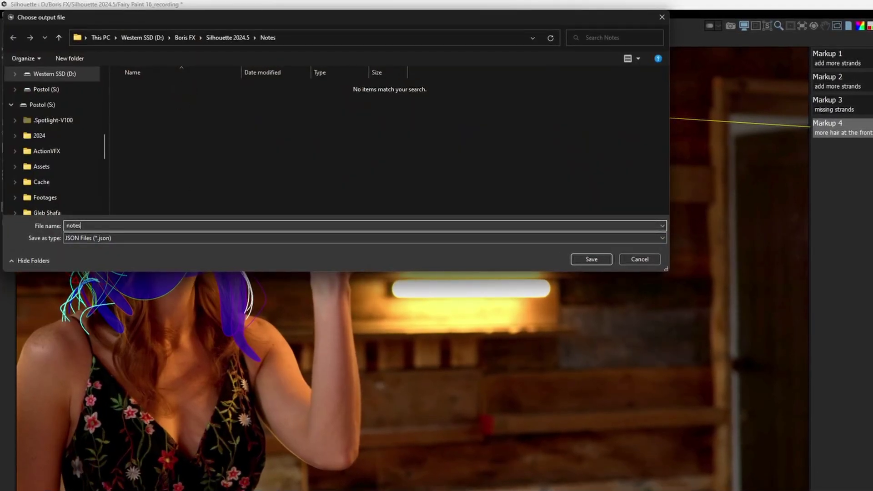
pyautogui.write('v01')
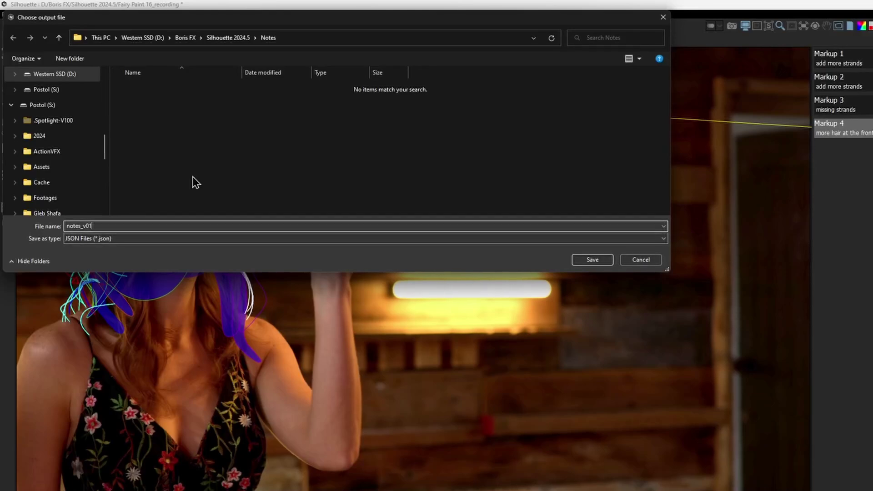
pyautogui.click(590, 258)
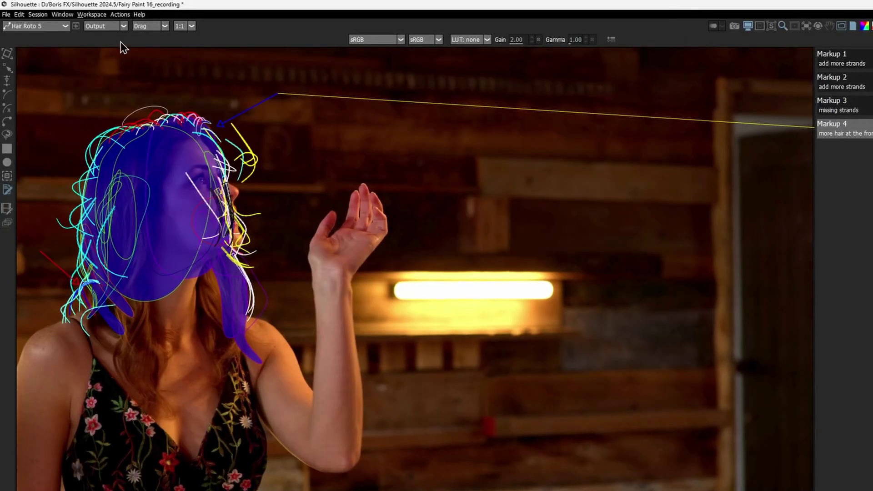
# Import the markup notes from notes_v02.json in the Notes folder and dismiss the import message
pyautogui.click(120, 14)
pyautogui.moveTo(135, 76)
pyautogui.click(184, 87)
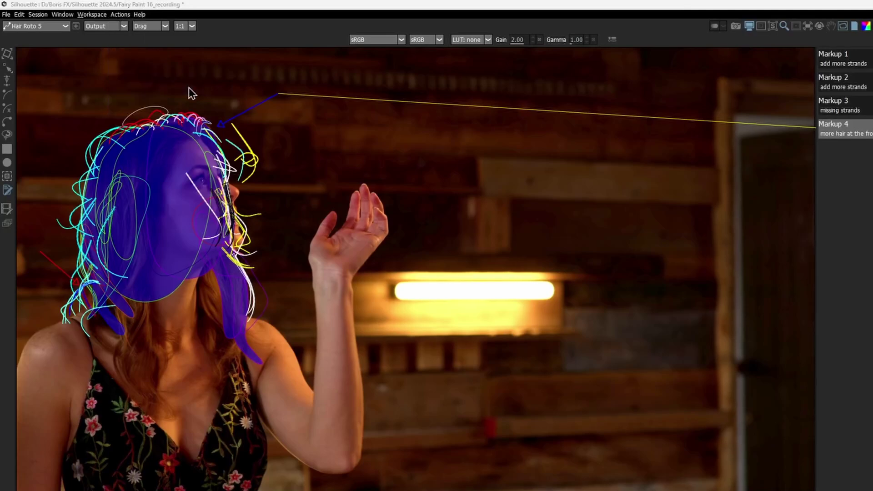
pyautogui.click(311, 223)
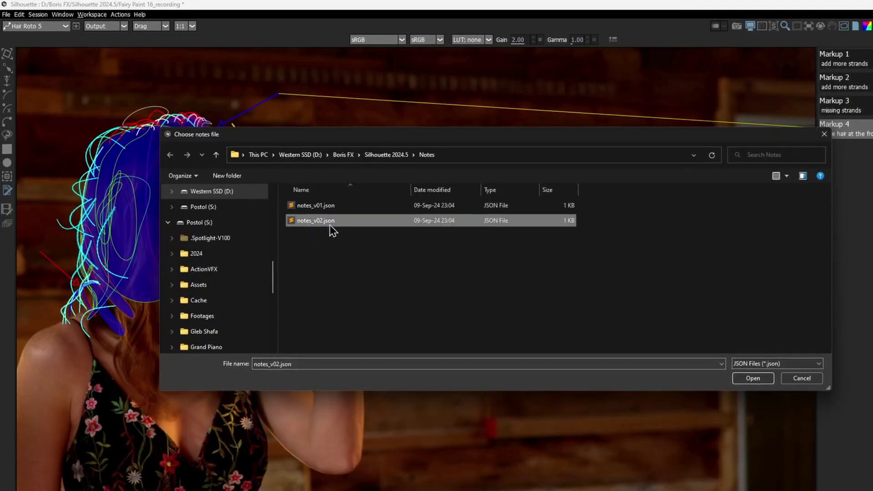
pyautogui.click(740, 377)
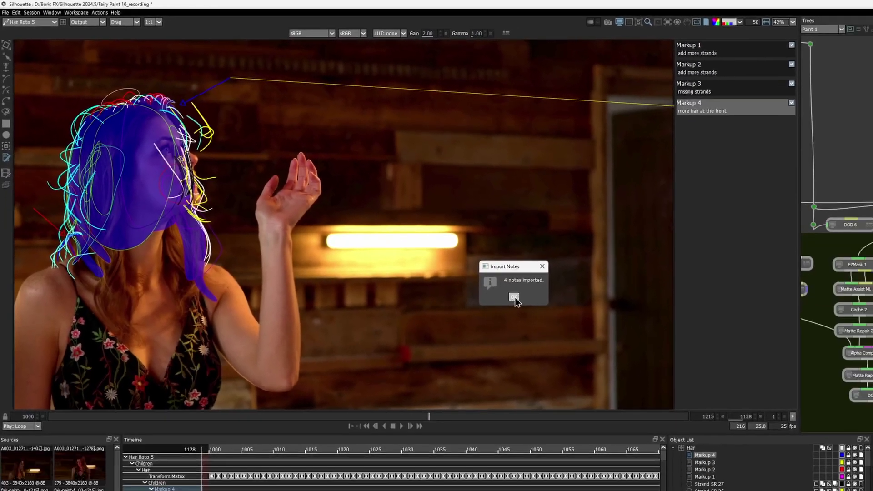
pyautogui.click(623, 359)
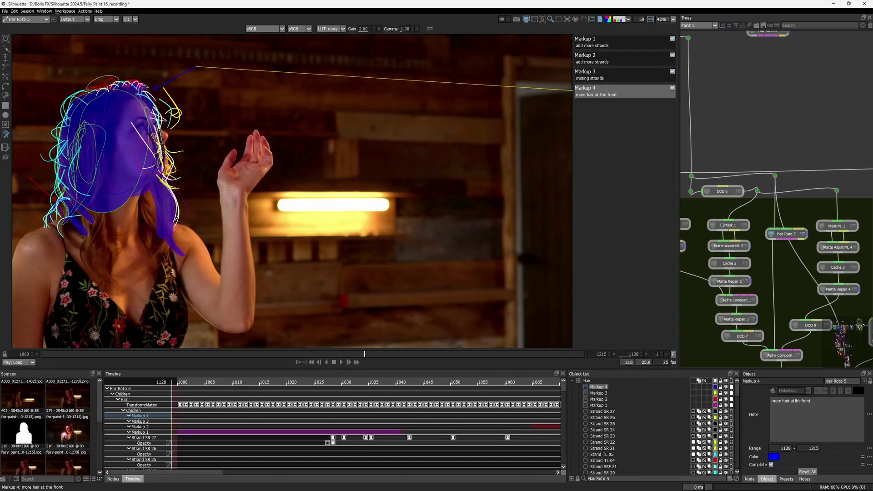